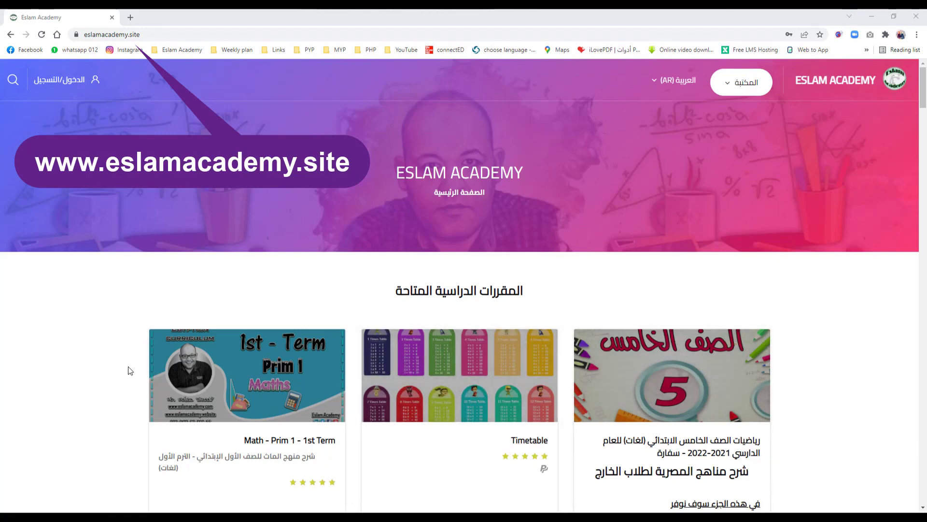
Switch the site language to العربية (Arabic) from the header language list
left_click(669, 82)
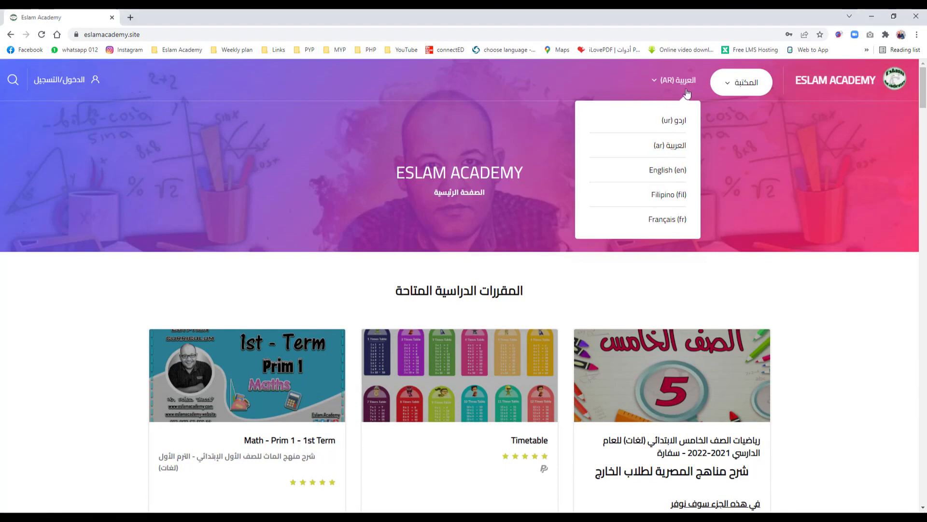
left_click(675, 178)
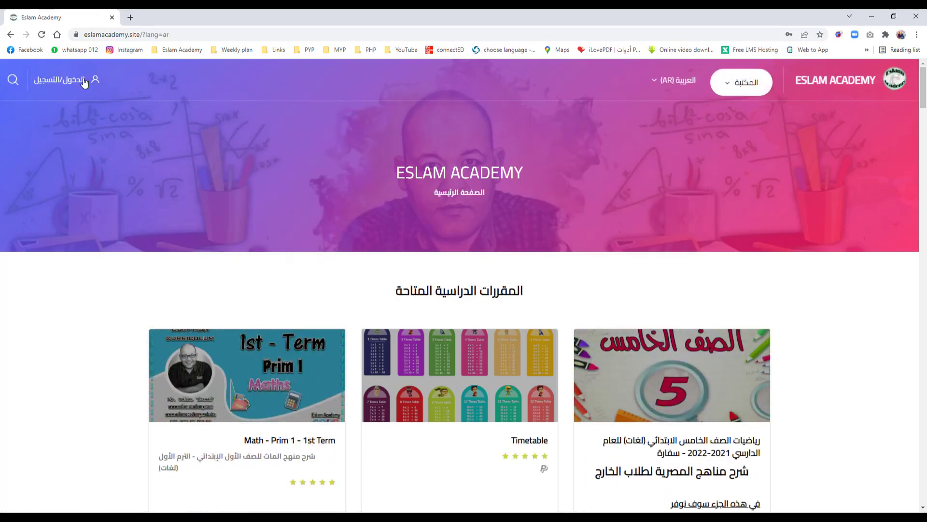
Go to the sign-in page and start creating a new account
left_click(67, 83)
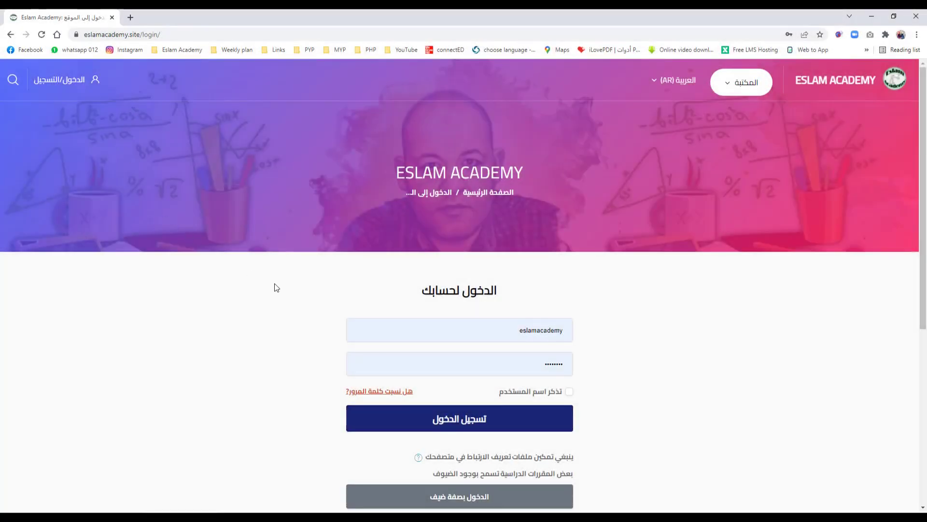
scroll(284, 299, "down", 2)
scroll(287, 300, "down", 3)
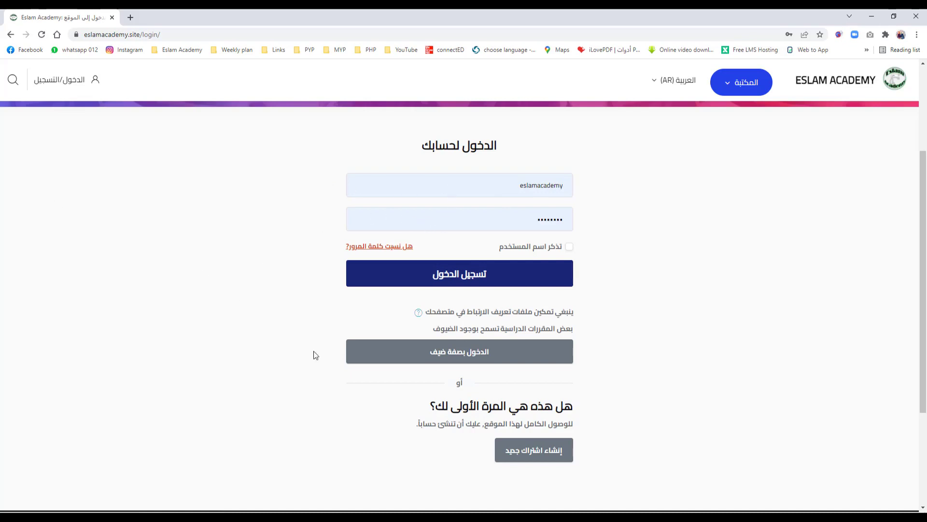
left_click(521, 458)
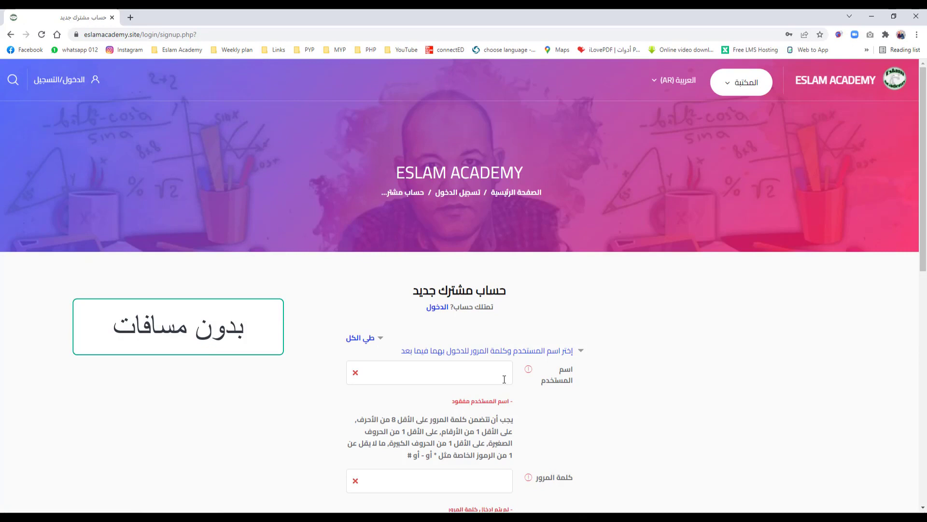
Enter the chosen username and an eight-character password with upper, lower, digit and symbol
left_click(505, 380)
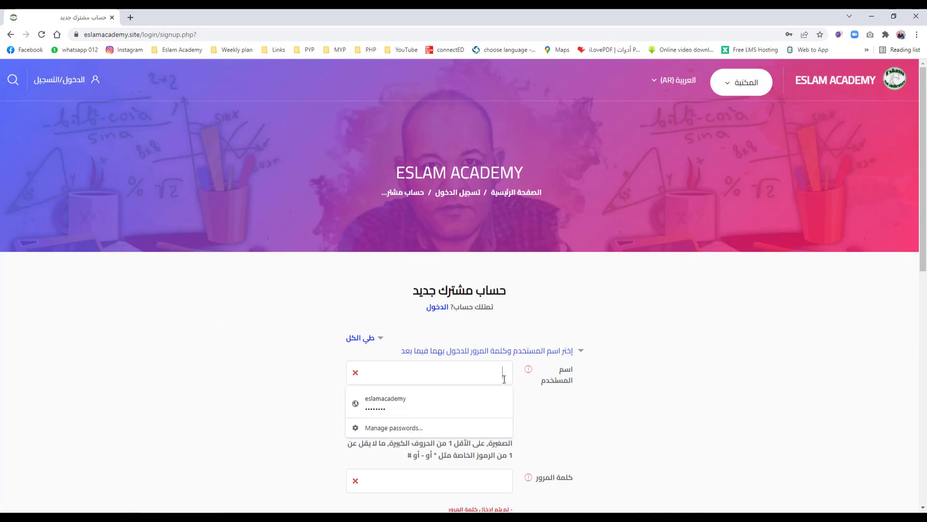
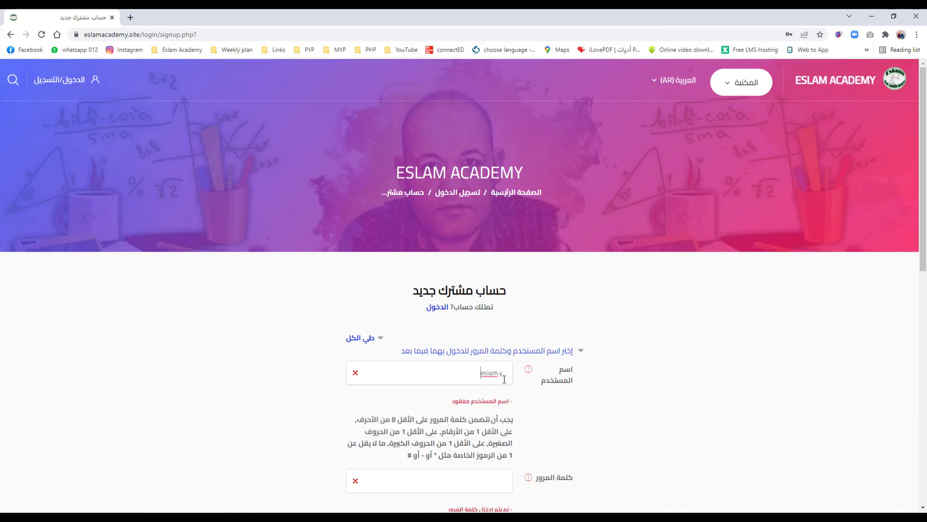
left_click(663, 393)
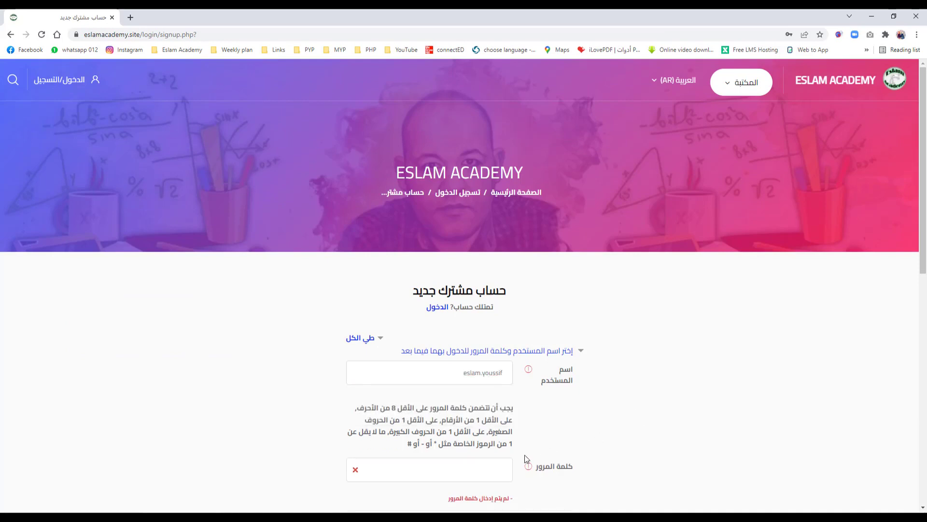
left_click(496, 469)
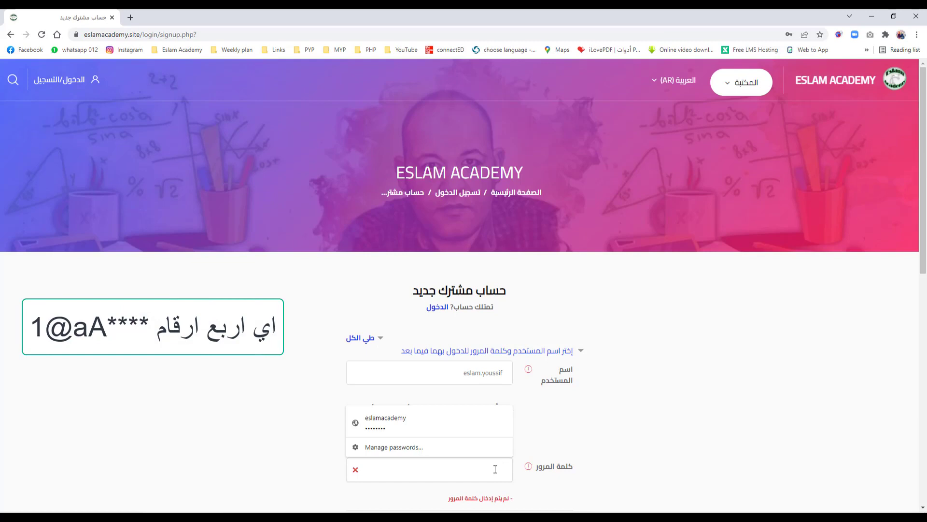
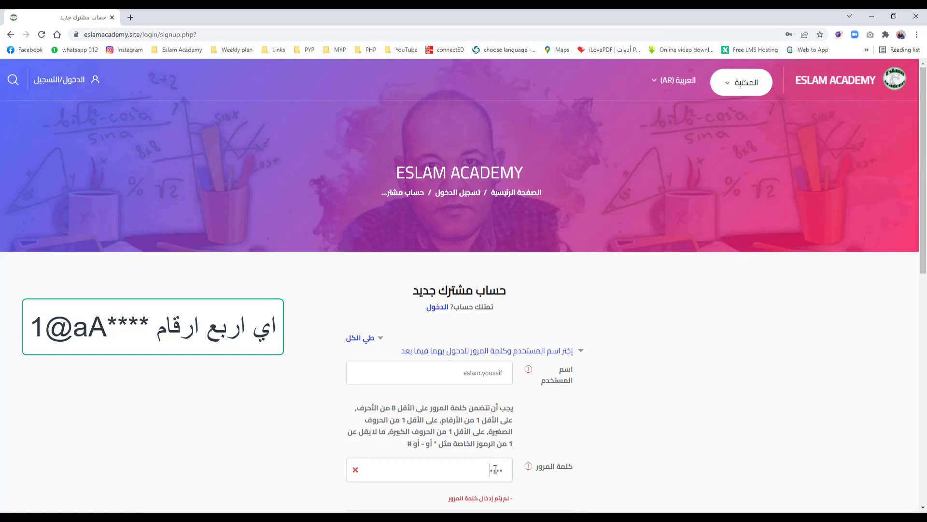
scroll(619, 342, "down", 4)
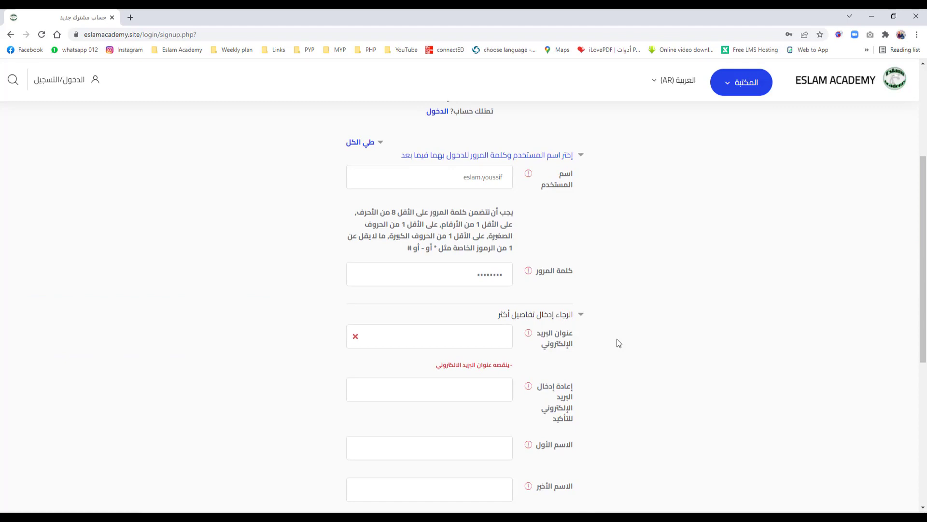
Enter the account e-mail address and repeat it in the confirmation field
left_click(477, 341)
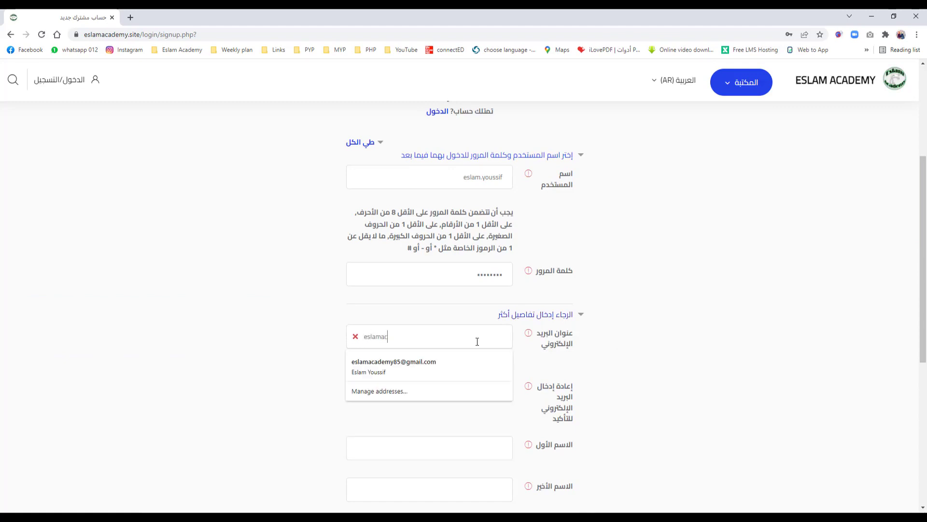
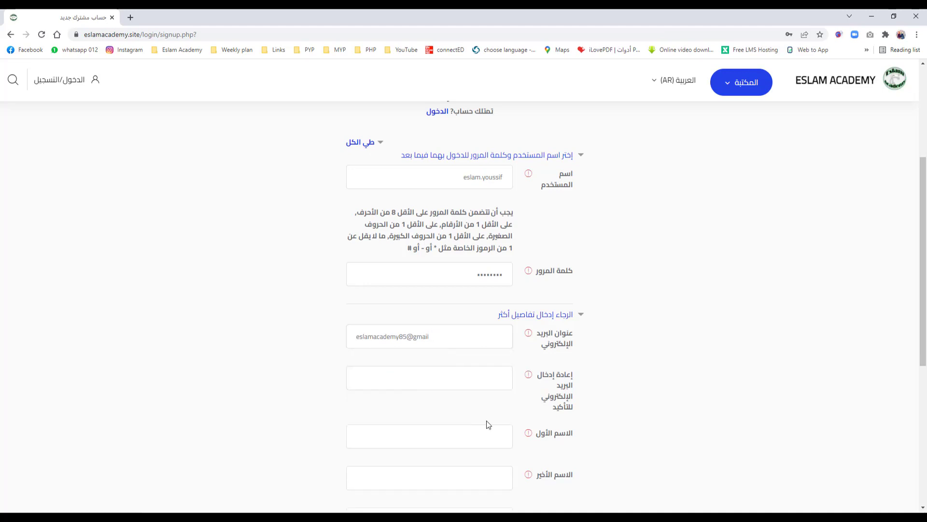
left_click(445, 379)
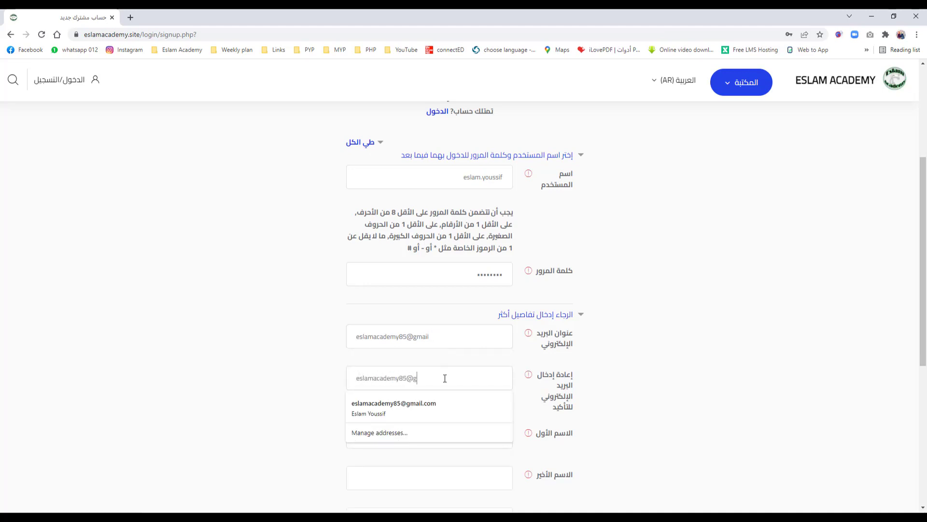
scroll(656, 307, "down", 3)
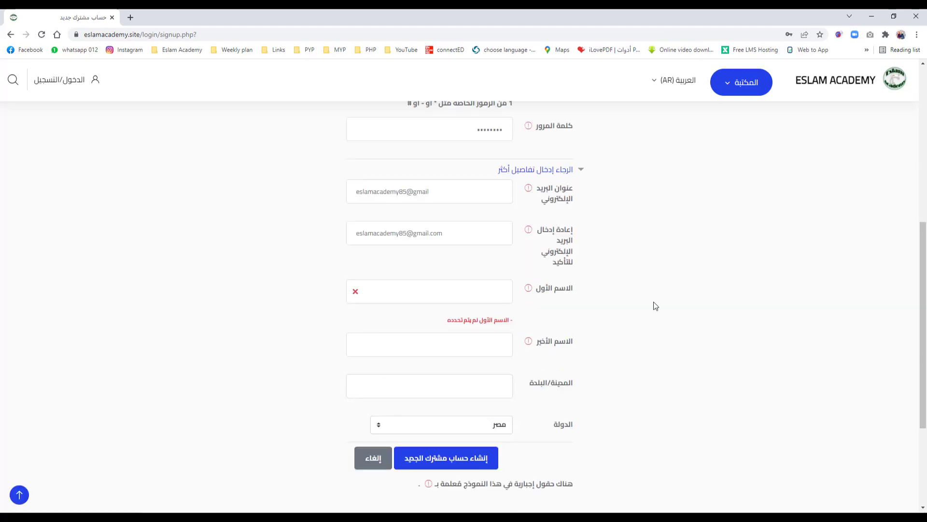
Fill in the first name and city, then submit the registration
left_click(473, 290)
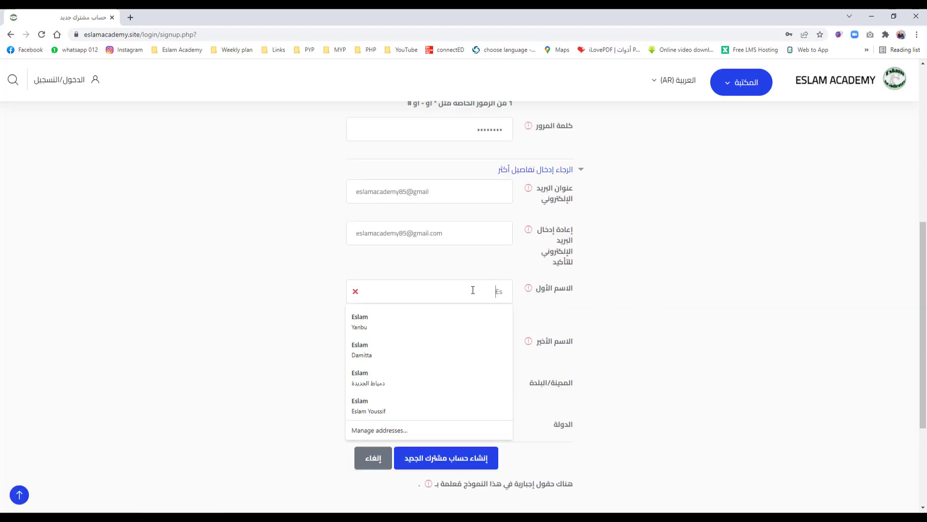
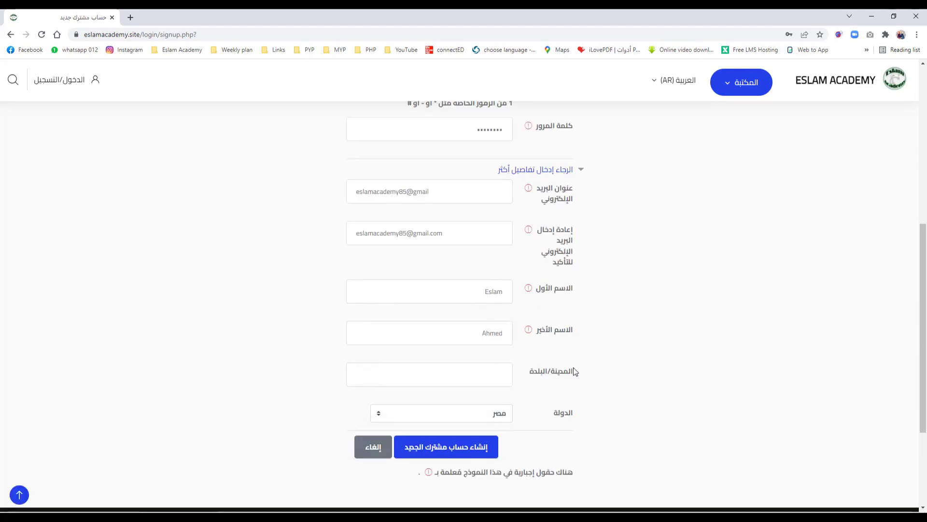
left_click(486, 374)
type("المنصورة")
left_click(482, 452)
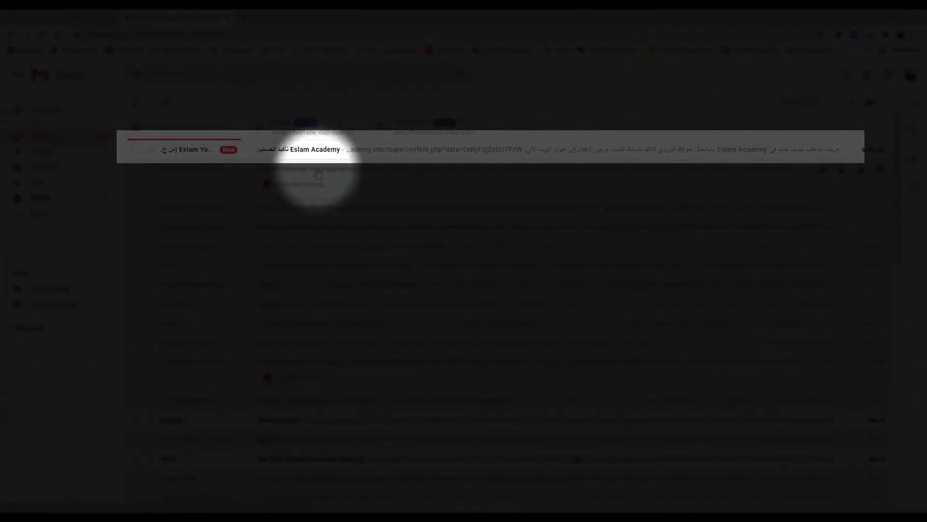
Open the Eslam Academy confirmation email in Gmail and follow its confirm.php link
left_click(342, 154)
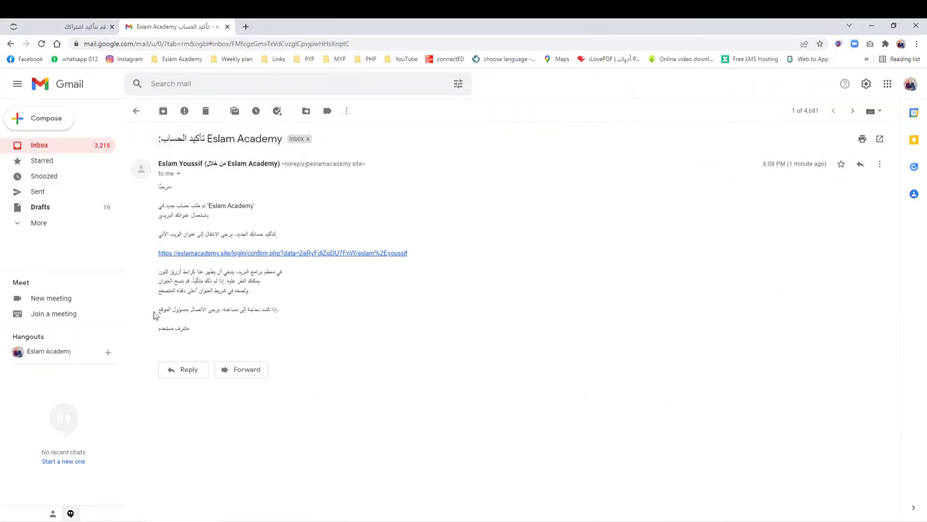
left_click(340, 254)
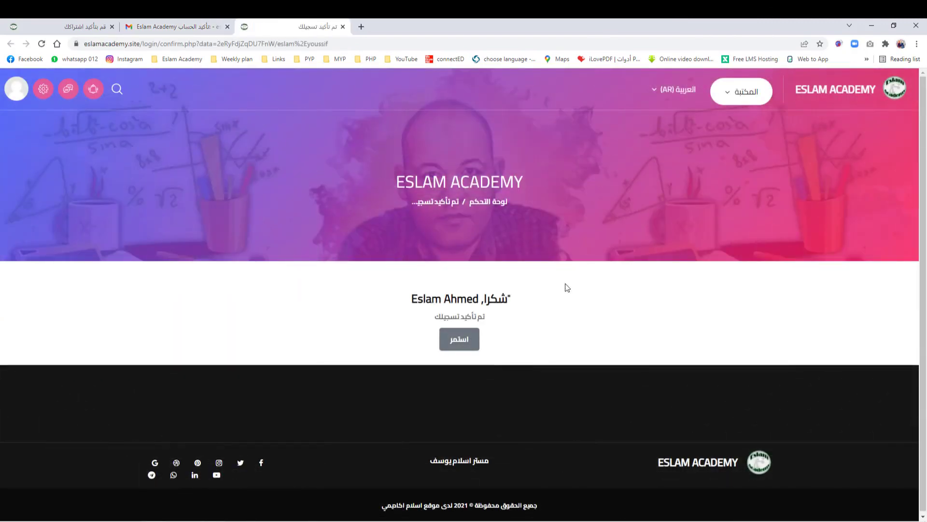
Continue to the new account's dashboard and open the المكتبة curriculum library menu
left_click(457, 343)
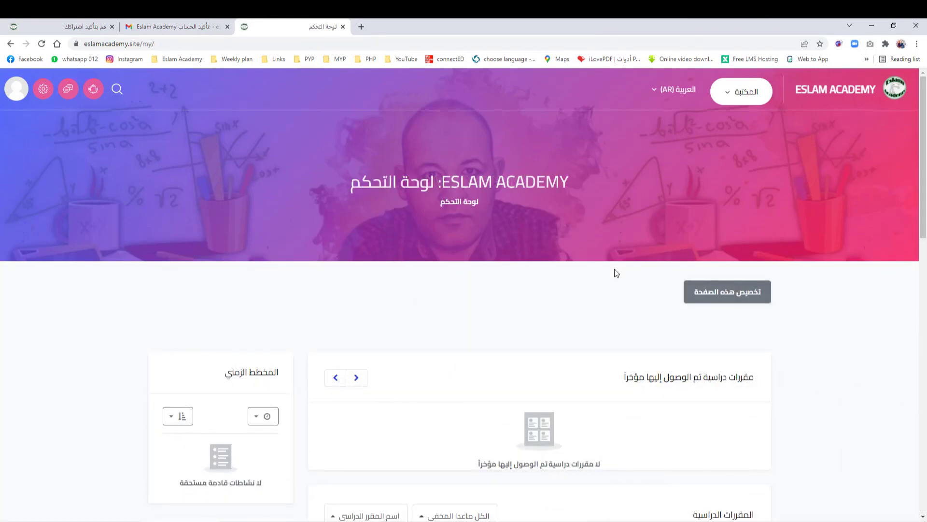
scroll(616, 274, "down", 10)
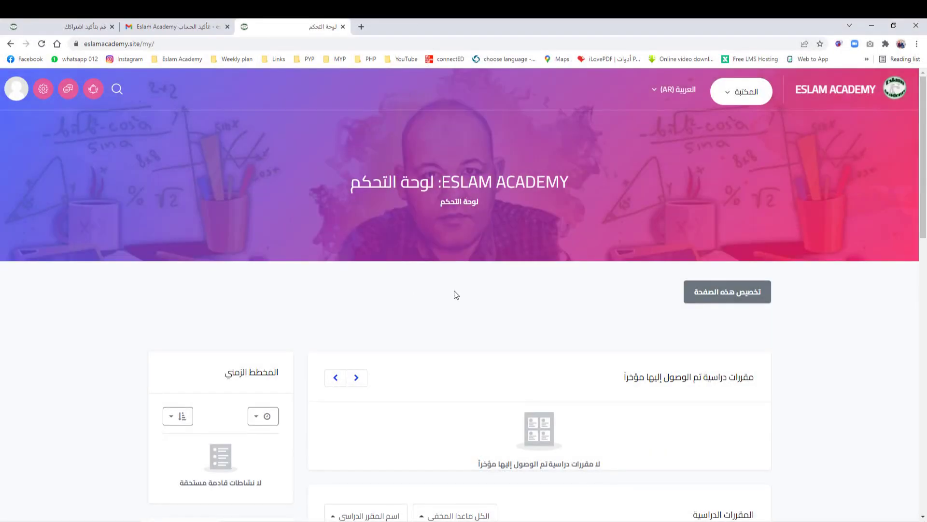
left_click(743, 92)
Open the Grade 5 maths course from the مناهج السفارة category to view its $30 PayPal fee
left_click(743, 104)
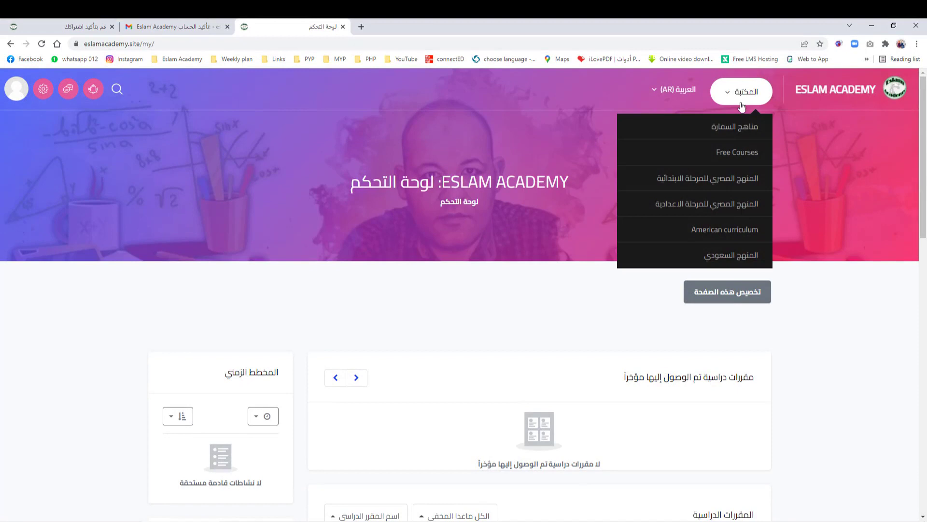
left_click(740, 133)
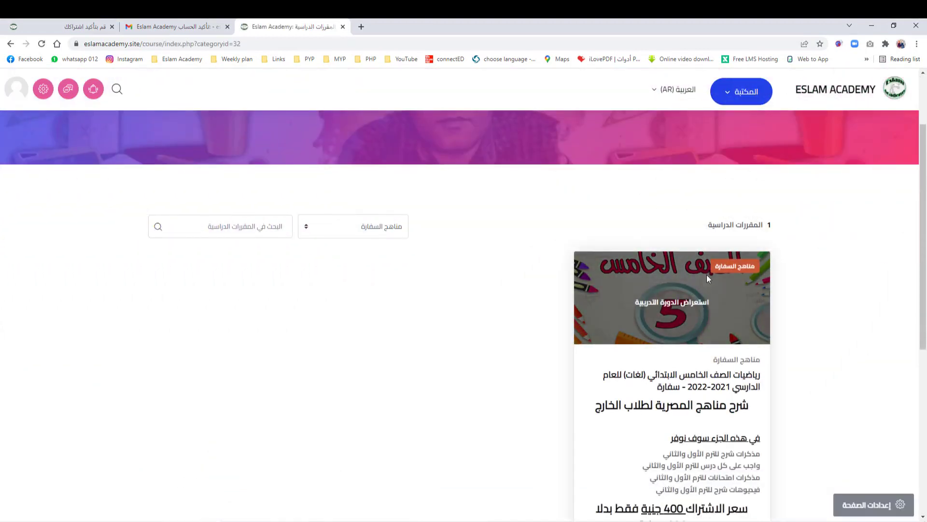
left_click(676, 304)
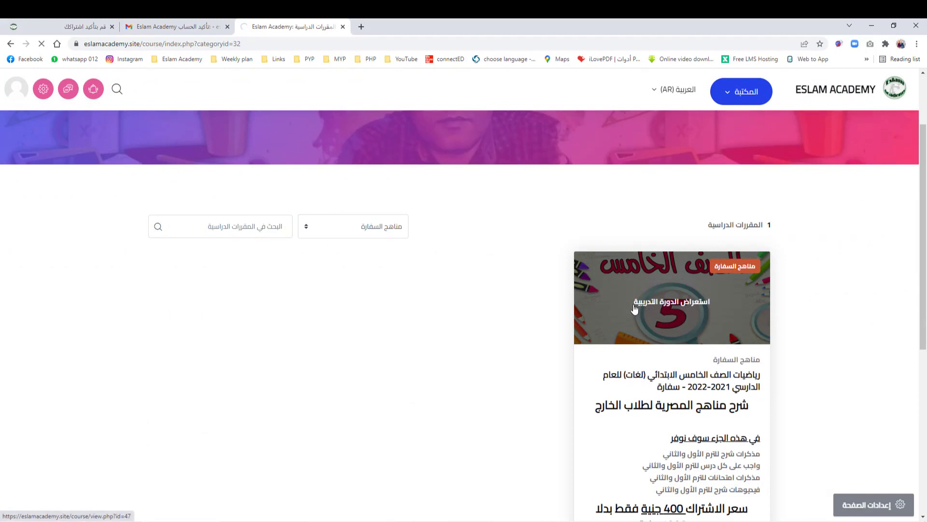
scroll(558, 271, "down", 2)
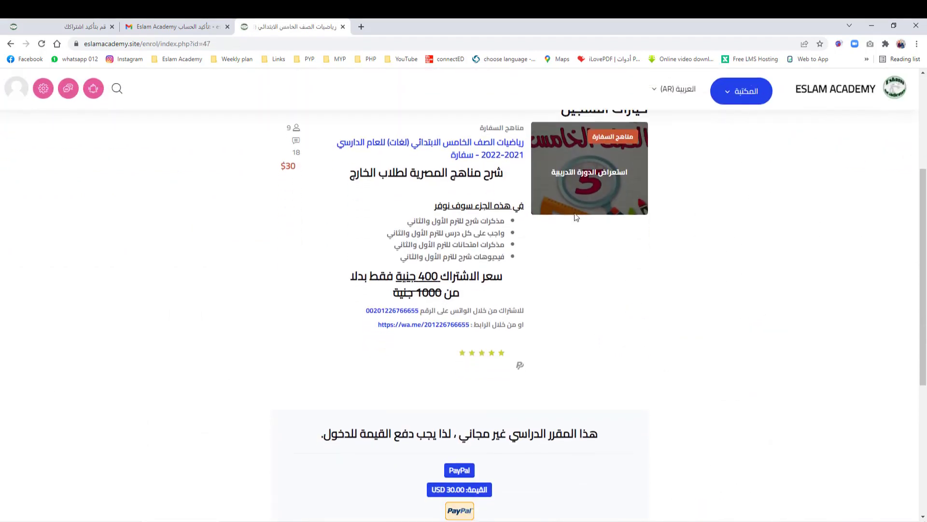
scroll(528, 449, "down", 2)
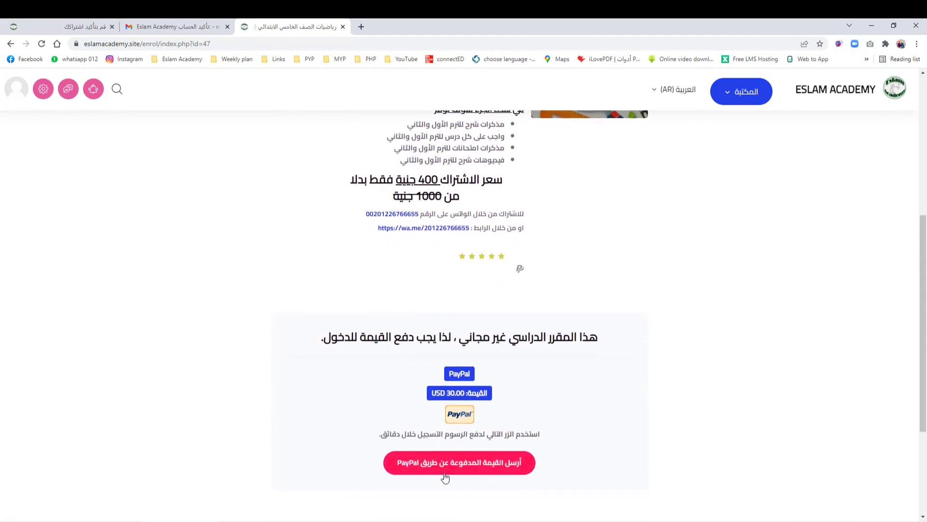
scroll(532, 280, "up", 2)
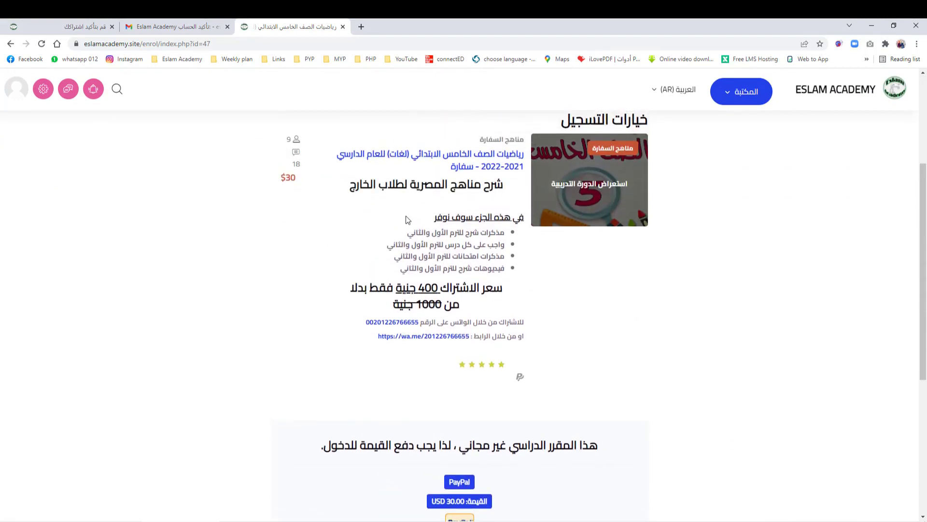
scroll(413, 281, "up", 1)
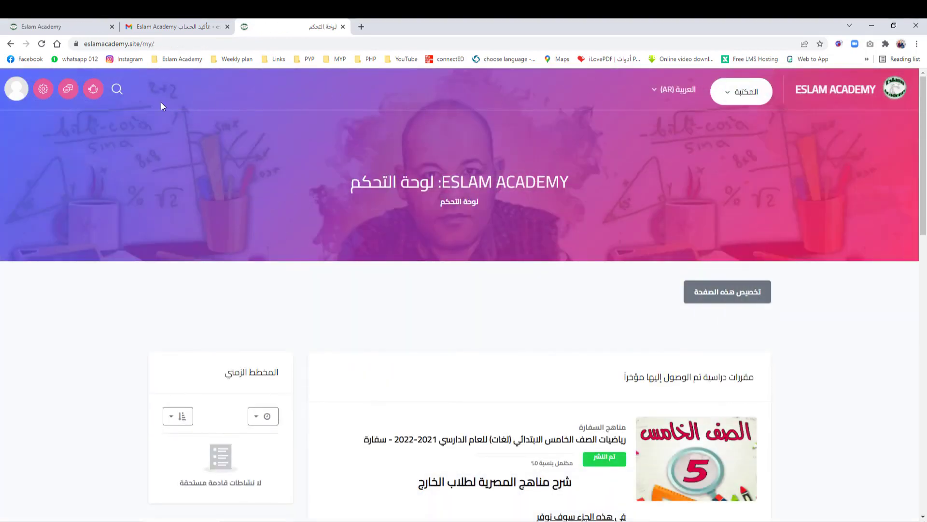
Open the Grade 5 maths course, expand الترم الاول and Unit 1: Fractions, then open Lesson 1 Video
scroll(661, 358, "down", 2)
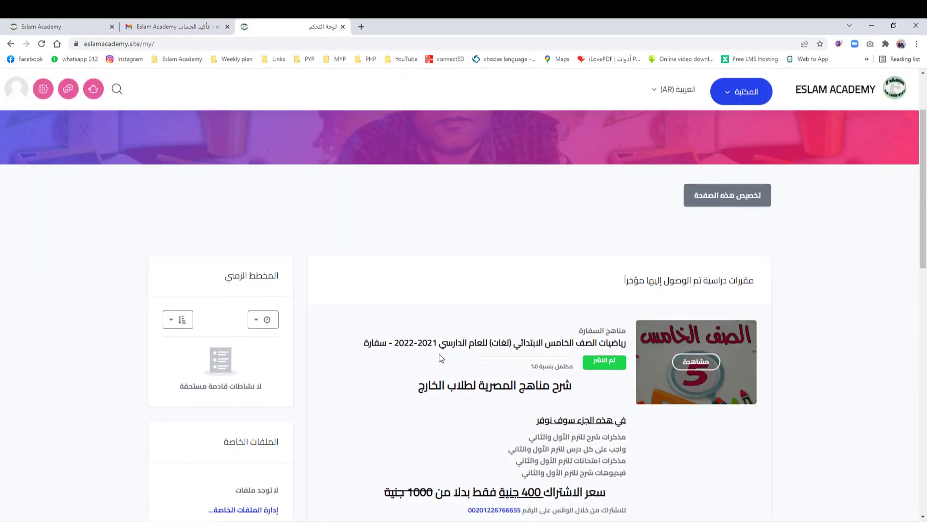
left_click(697, 362)
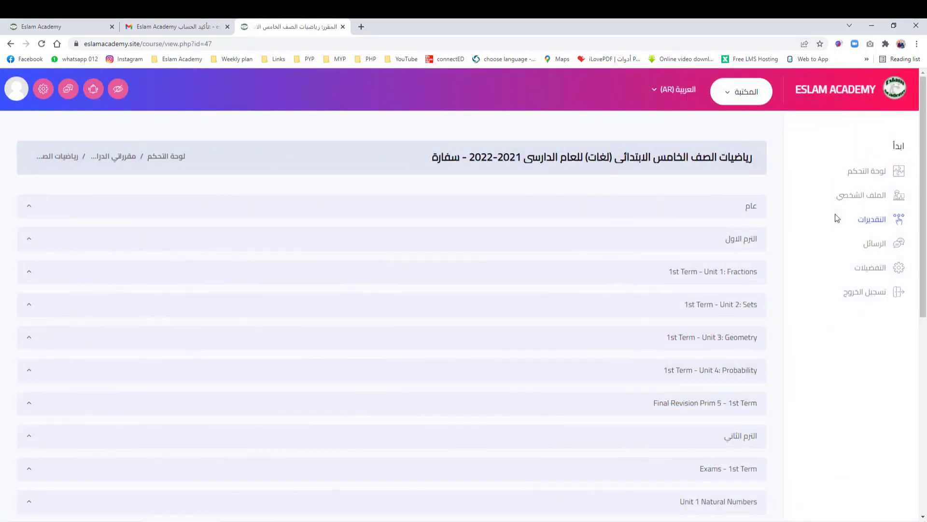
left_click(746, 243)
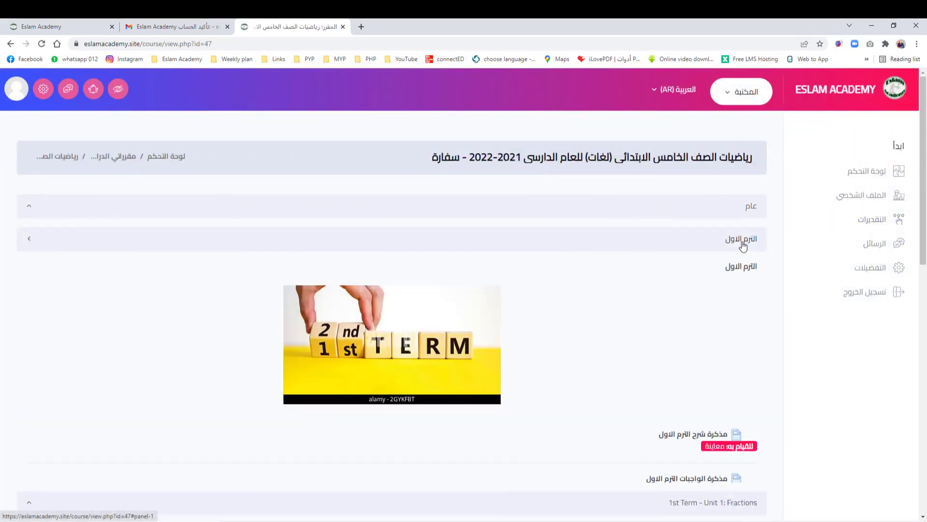
scroll(743, 247, "down", 3)
scroll(739, 252, "down", 1)
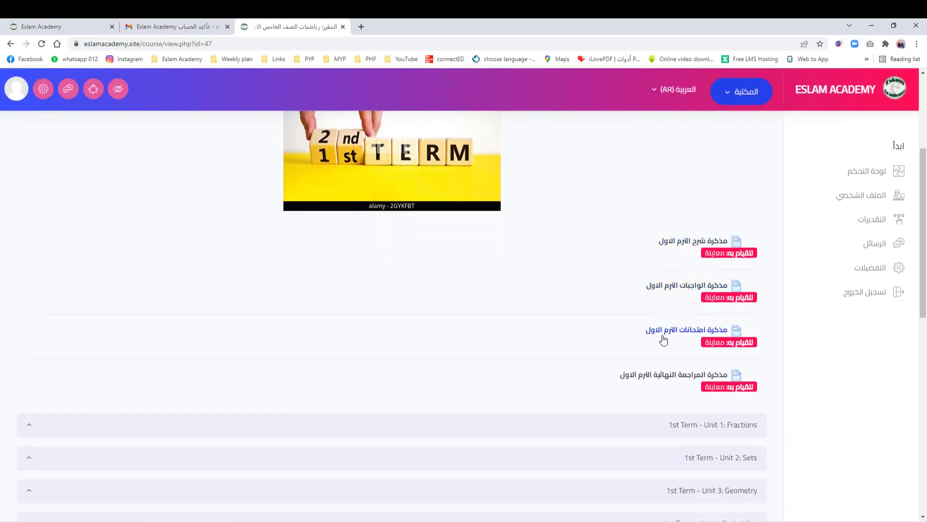
scroll(622, 382, "down", 4)
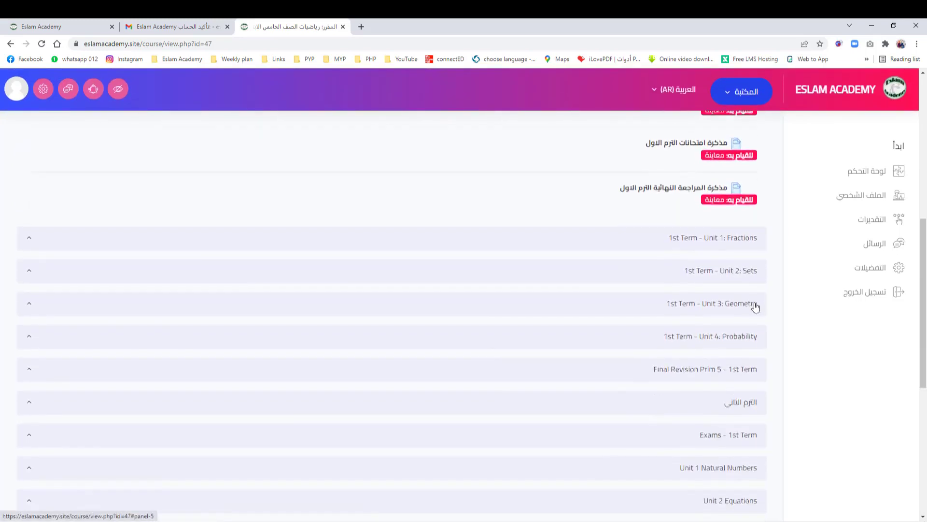
left_click(736, 236)
scroll(733, 233, "down", 2)
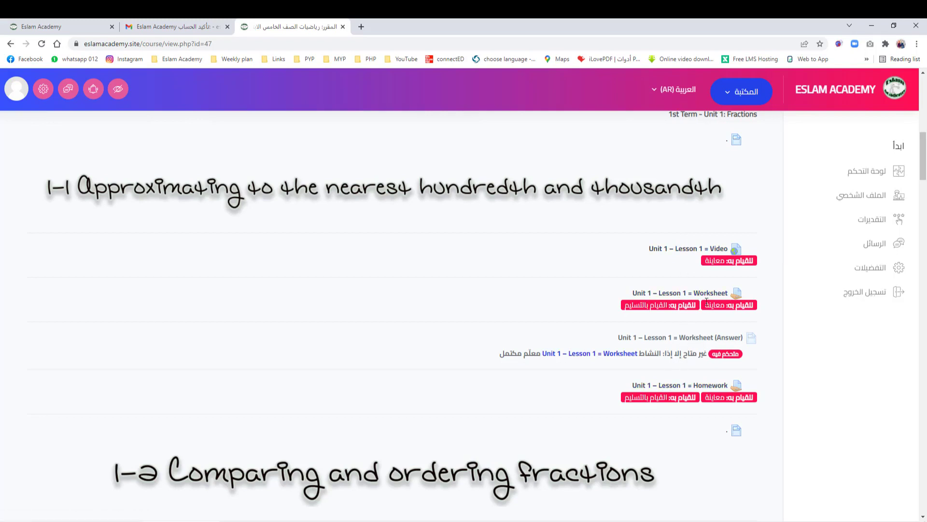
left_click(686, 251)
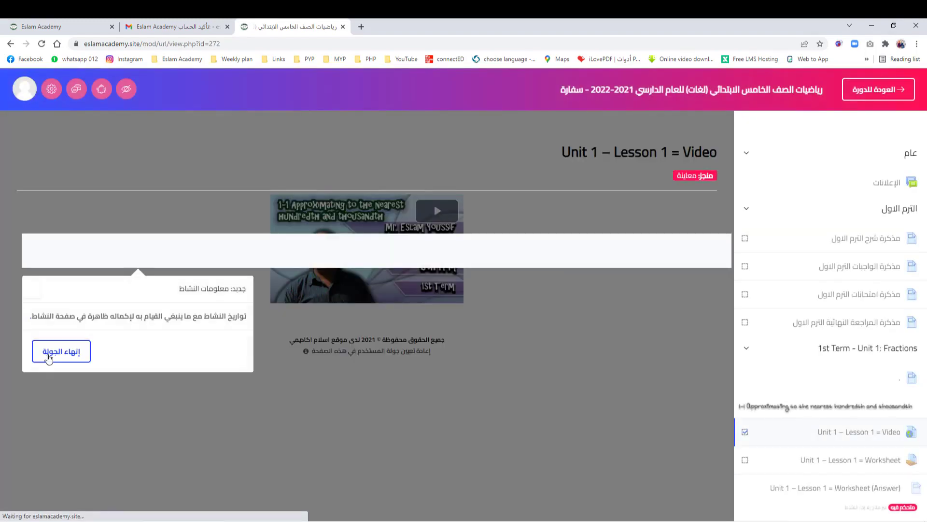
Dismiss the site tour and play the approximation lesson video, briefly in full screen
left_click(49, 358)
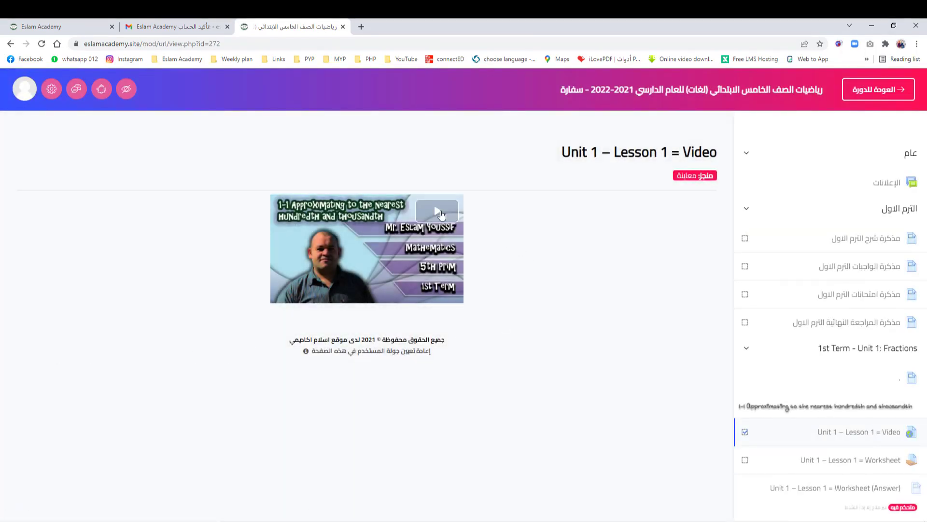
left_click(442, 213)
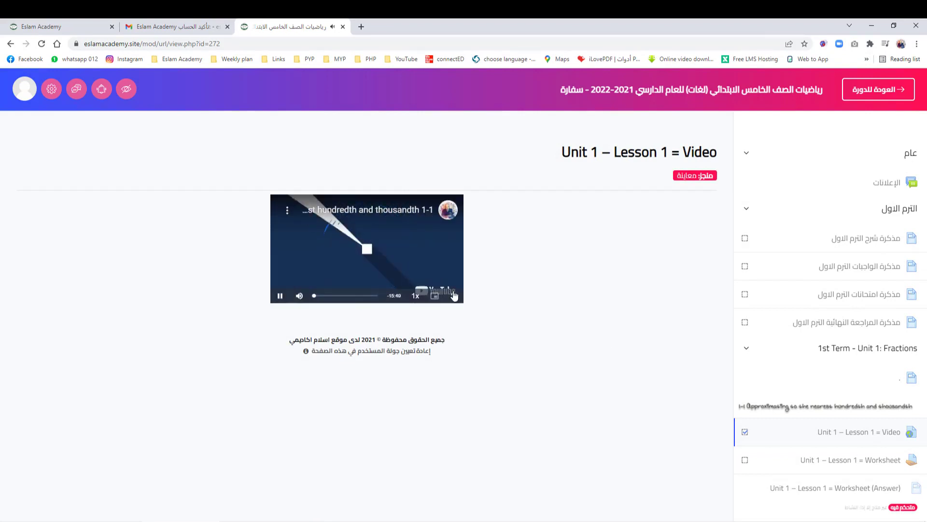
double_click(367, 248)
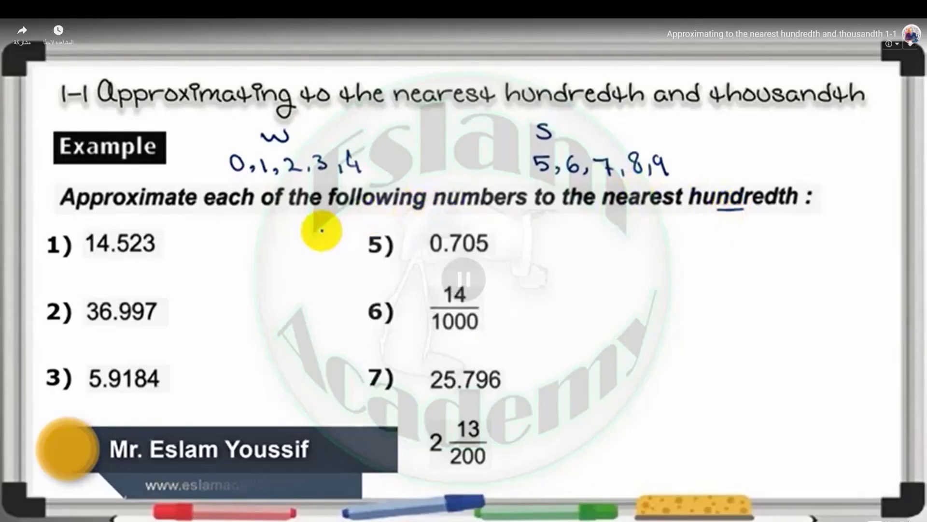
key("Escape")
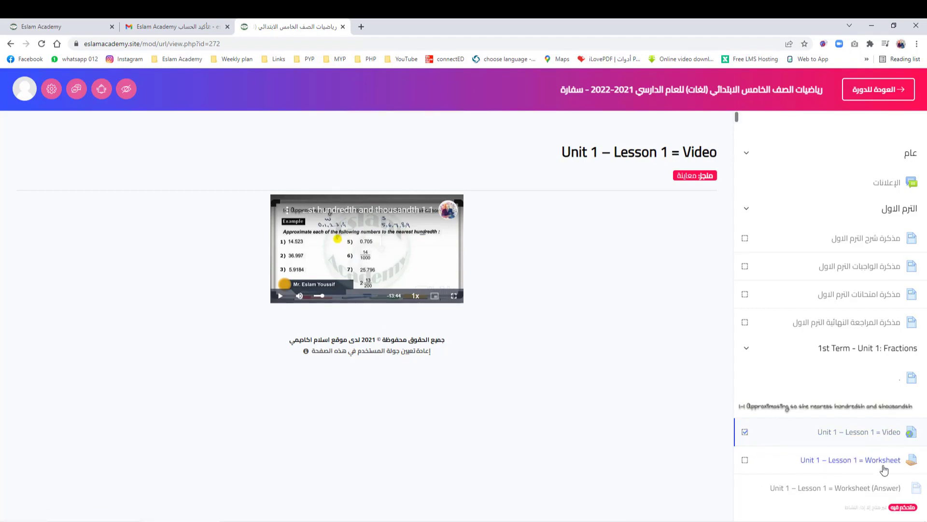
Open the Unit 1 – Lesson 1 = Worksheet assignment and pop its PDF into a new tab
left_click(853, 467)
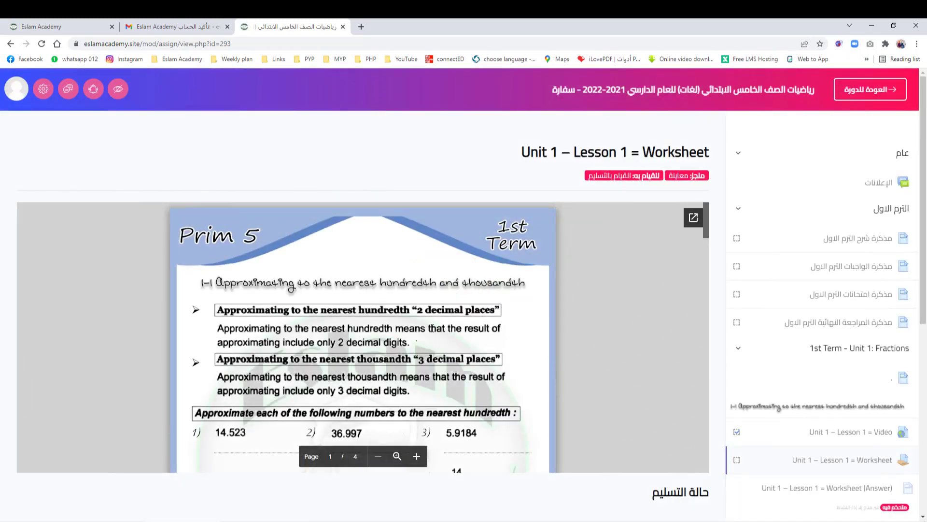
scroll(652, 265, "down", 1)
left_click(693, 218)
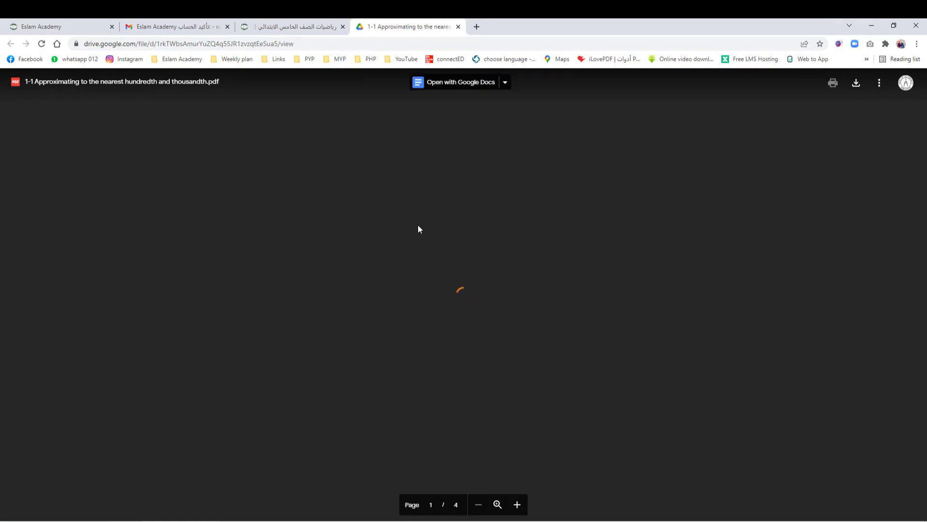
Zoom into the approximation worksheet PDF in Drive, read all four pages, and return to Eslam Academy
scroll(487, 257, "down", 3)
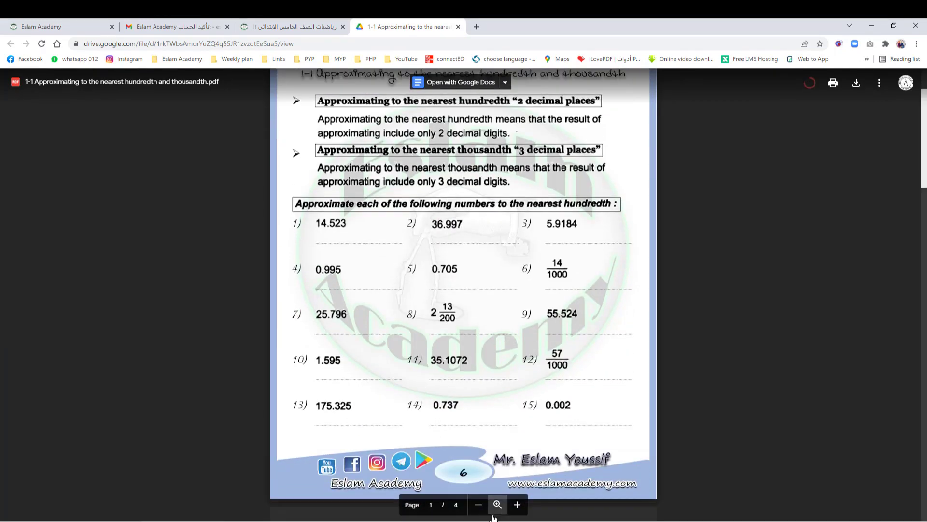
left_click(498, 505)
scroll(492, 431, "down", 2)
scroll(331, 217, "up", 3)
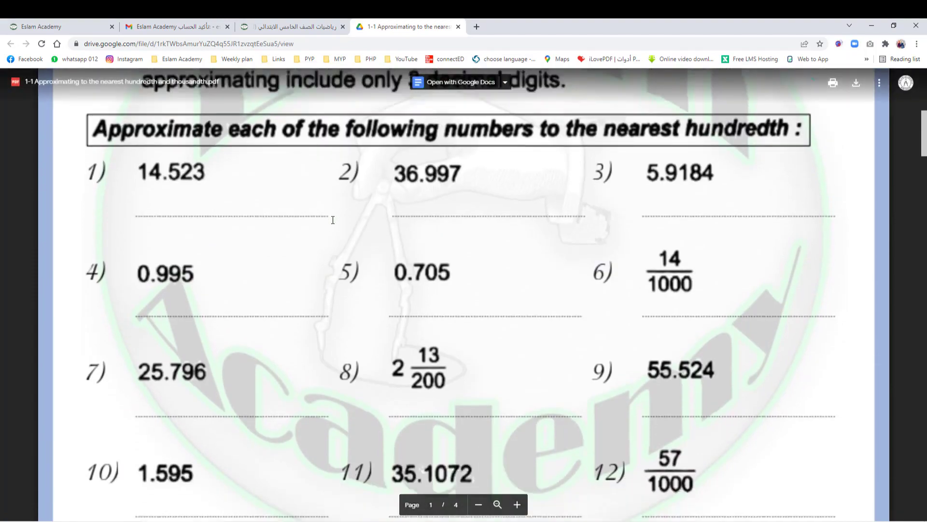
scroll(333, 220, "down", 4)
scroll(333, 220, "down", 15)
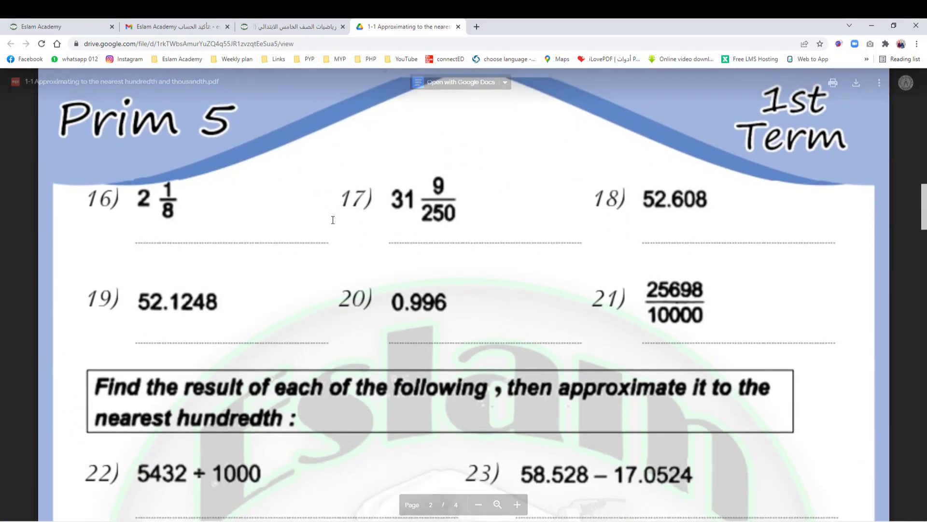
scroll(333, 220, "down", 15)
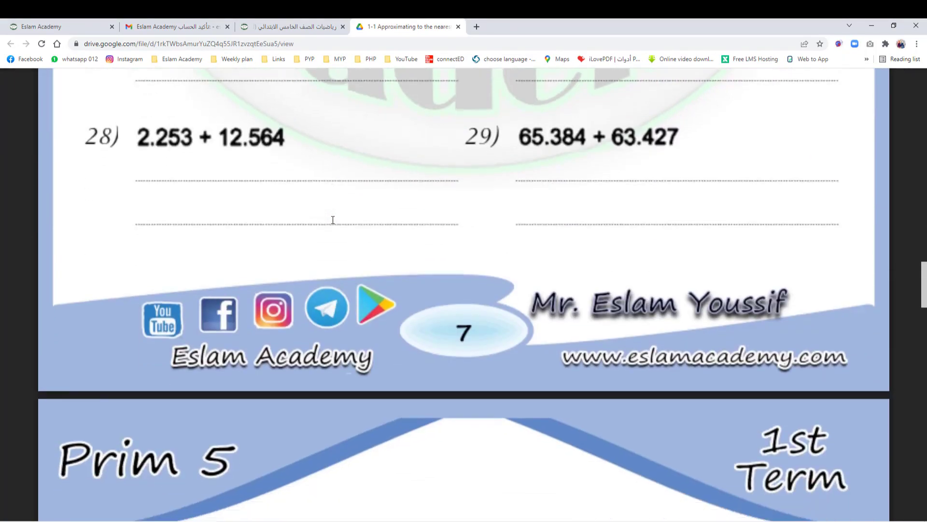
scroll(333, 219, "down", 15)
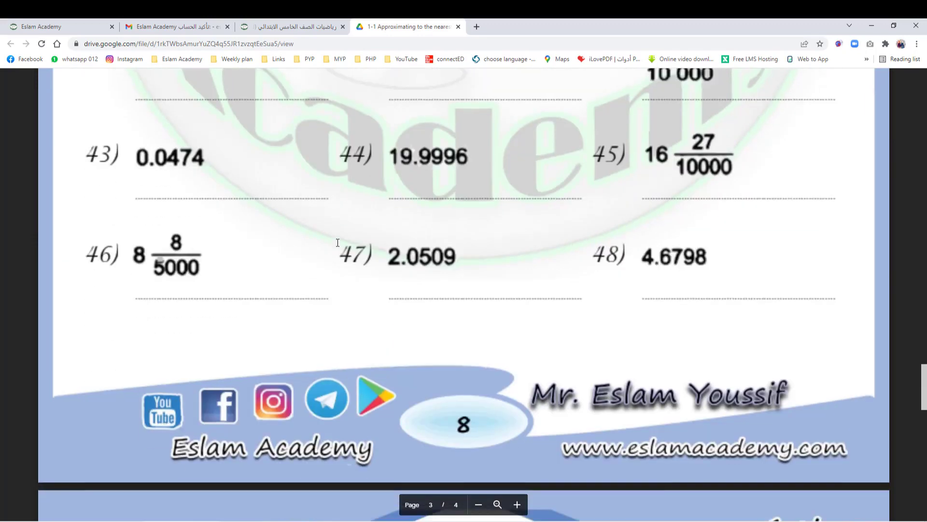
scroll(337, 242, "down", 5)
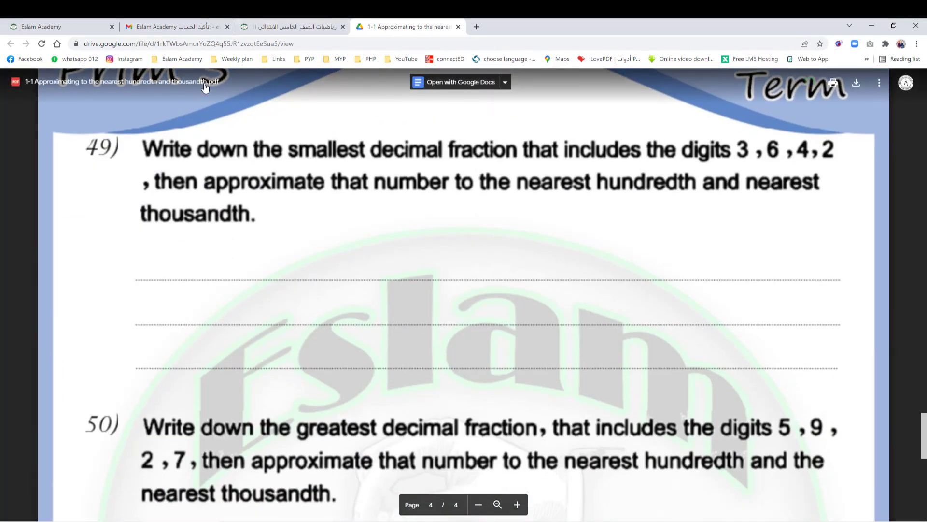
left_click(296, 27)
Scroll past the Lesson 1 worksheet PDF and start a new submission ('إضافة تسليم')
scroll(537, 461, "down", 5)
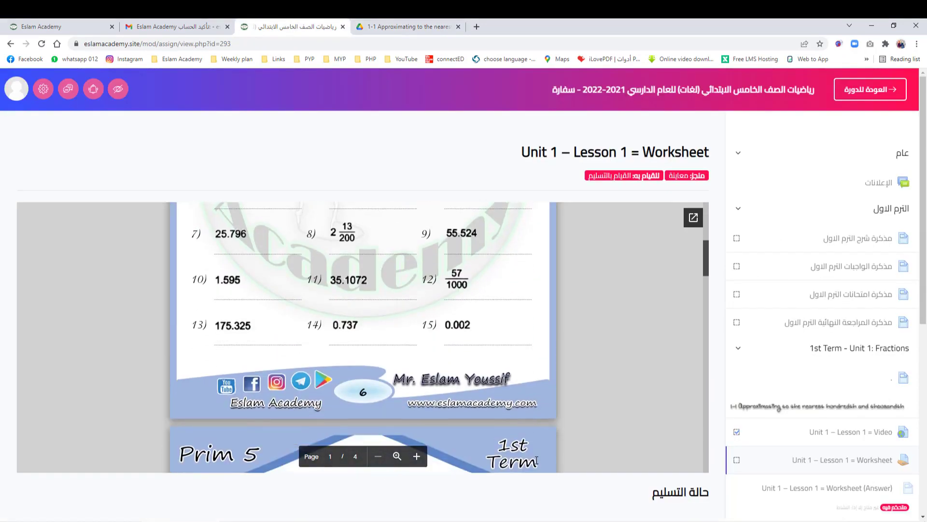
scroll(537, 461, "down", 3)
scroll(662, 507, "down", 5)
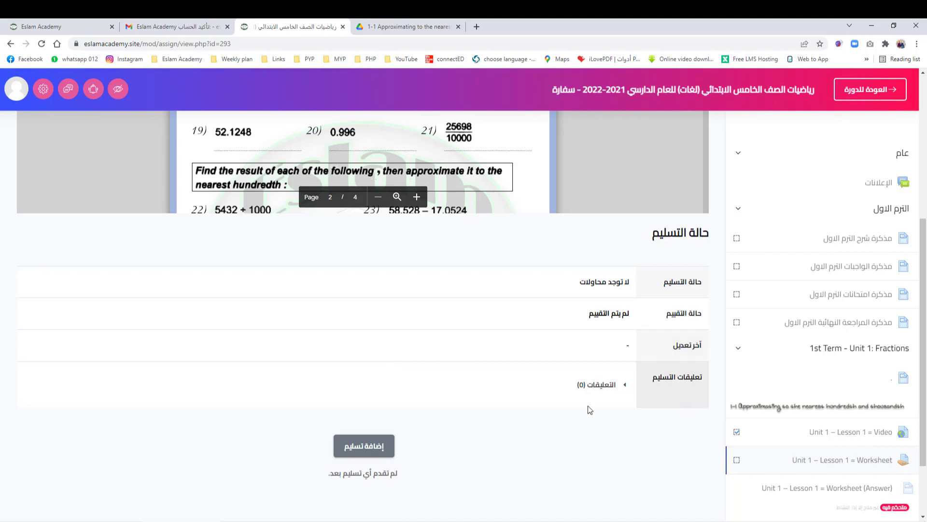
left_click(368, 451)
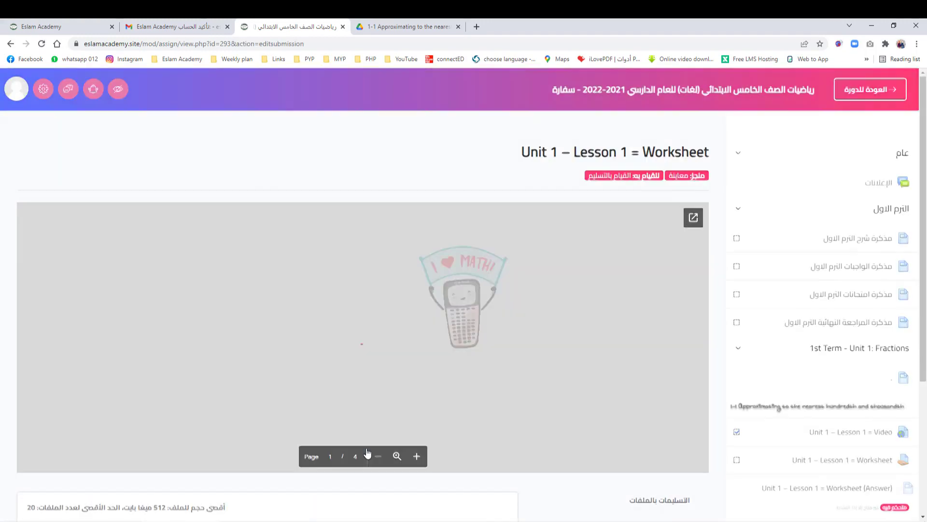
Upload 1-1.pdf into the worksheet's file drop zone and save the changes
scroll(314, 411, "down", 4)
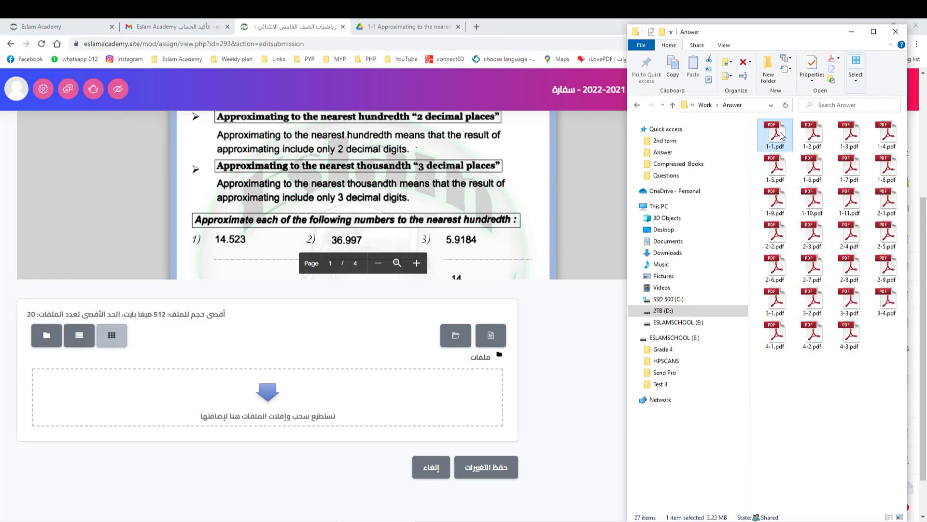
left_click_drag(777, 137, 282, 398)
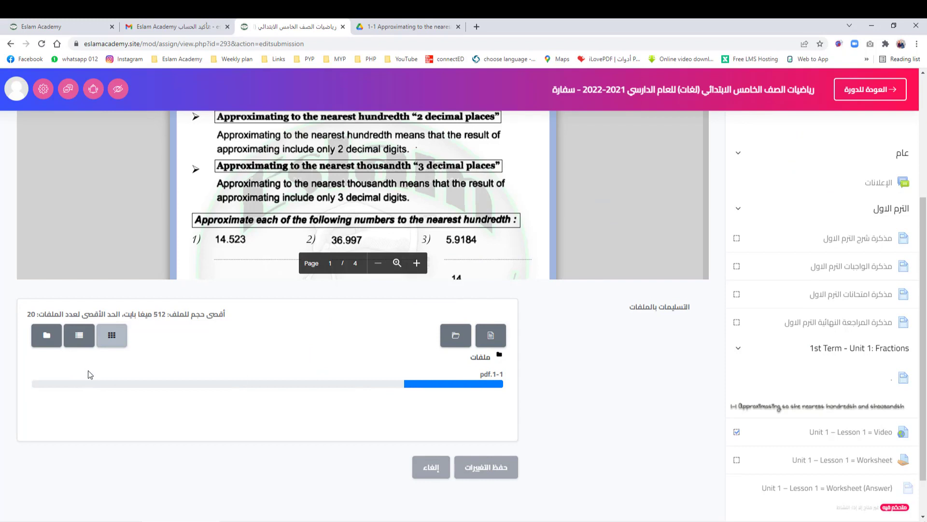
scroll(810, 479, "down", 2)
scroll(811, 480, "down", 1)
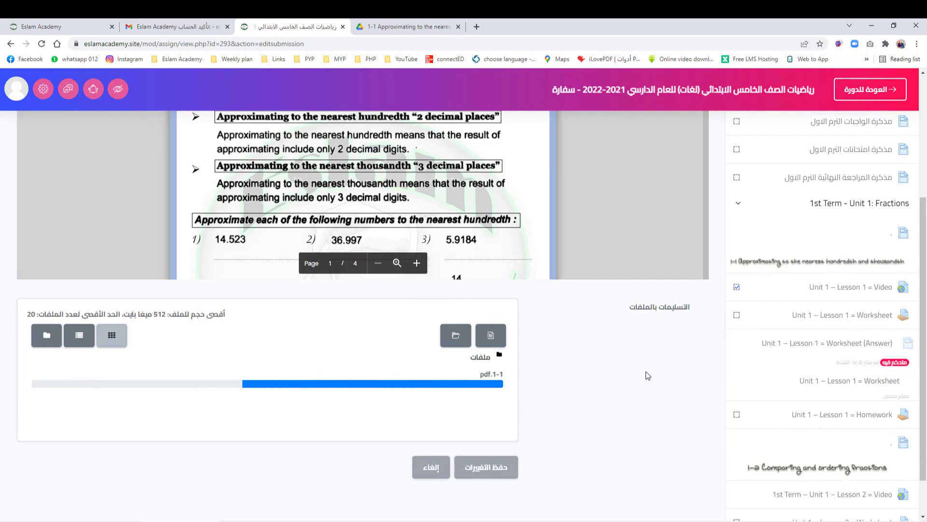
scroll(719, 396, "up", 3)
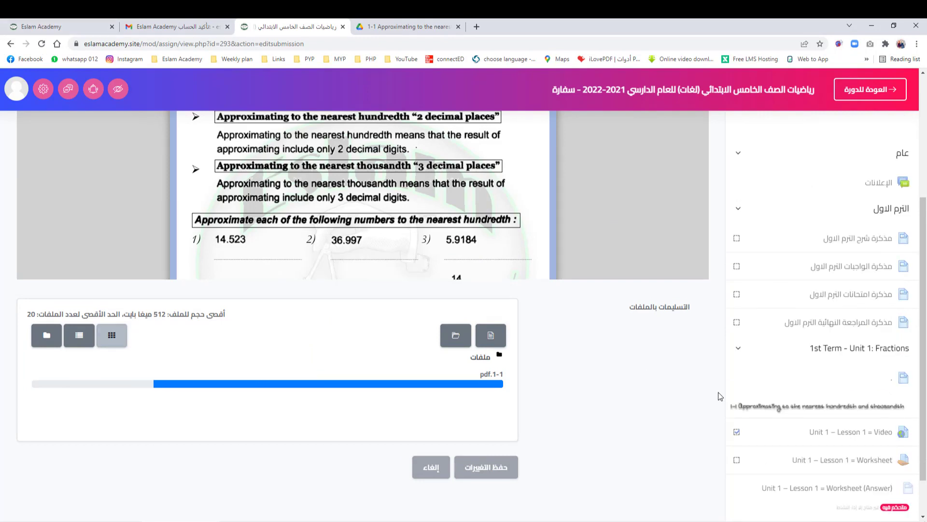
scroll(825, 380, "down", 4)
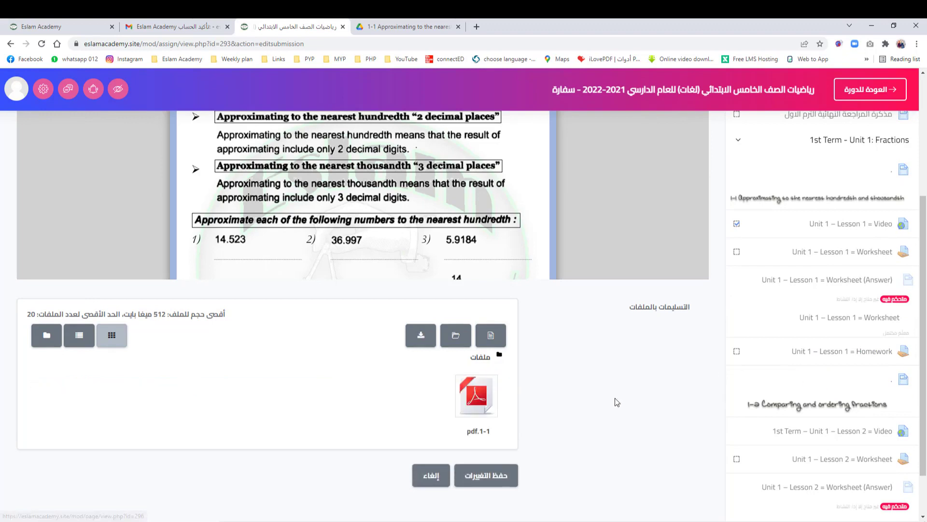
left_click(489, 480)
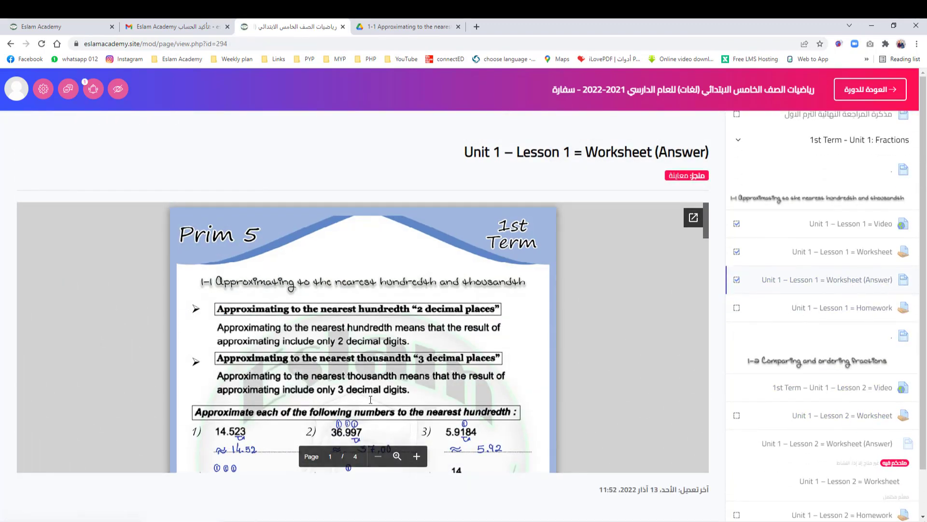
Read through the Lesson 1 Worksheet (Answer) PDF, then open the Lesson 2 Homework assignment
scroll(371, 400, "down", 4)
scroll(371, 400, "down", 8)
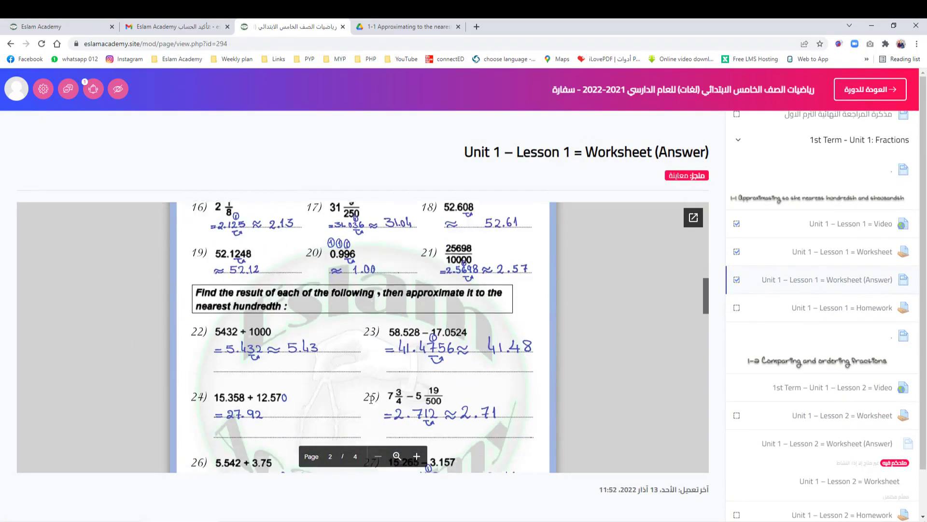
scroll(371, 400, "down", 5)
scroll(701, 464, "up", 6)
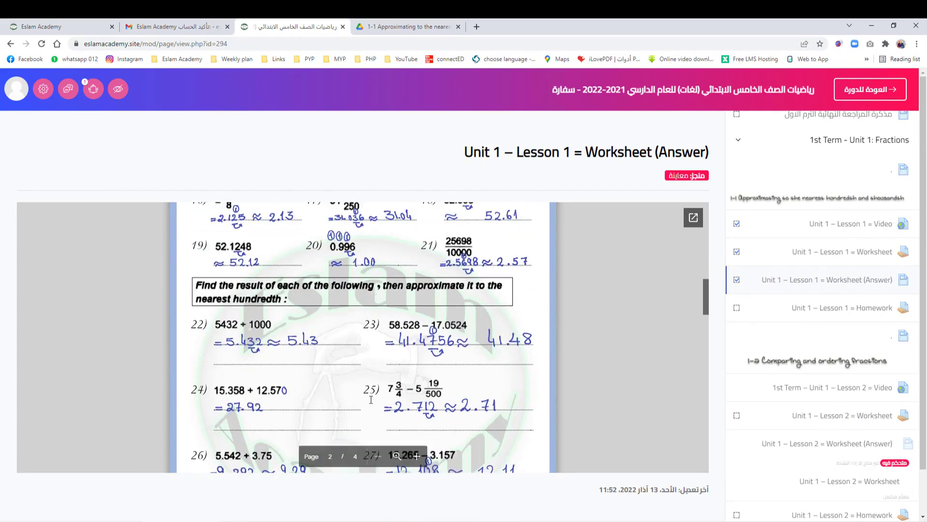
scroll(717, 461, "down", 1)
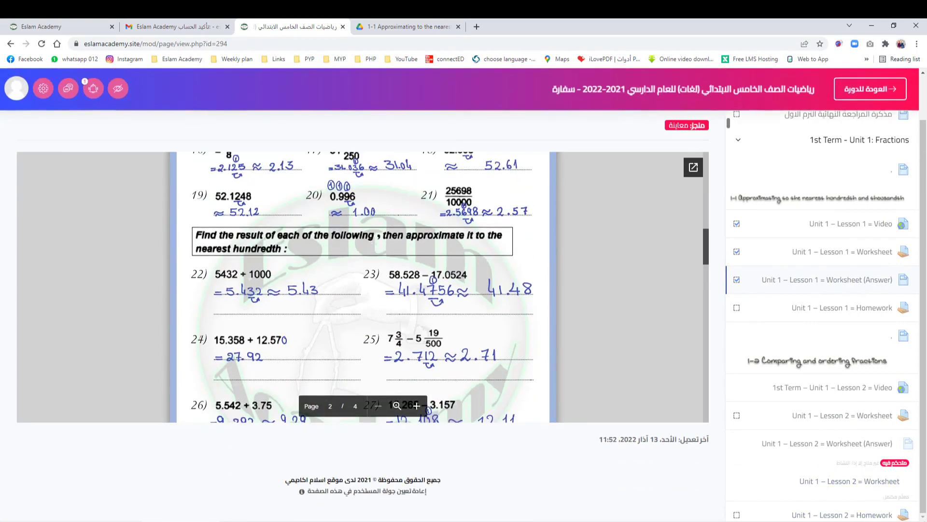
left_click(874, 516)
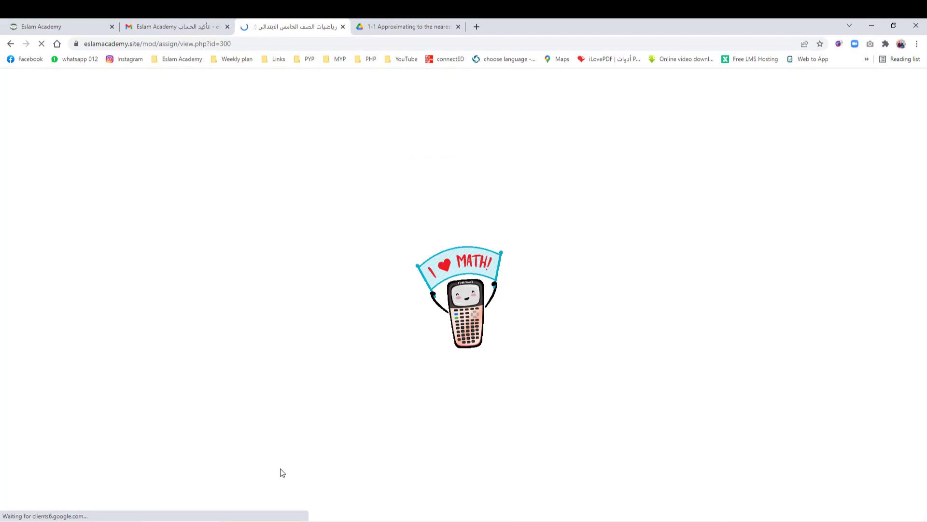
Review the Lesson 2 homework PDF and submission status, then start adding a submission
scroll(510, 402, "up", 10)
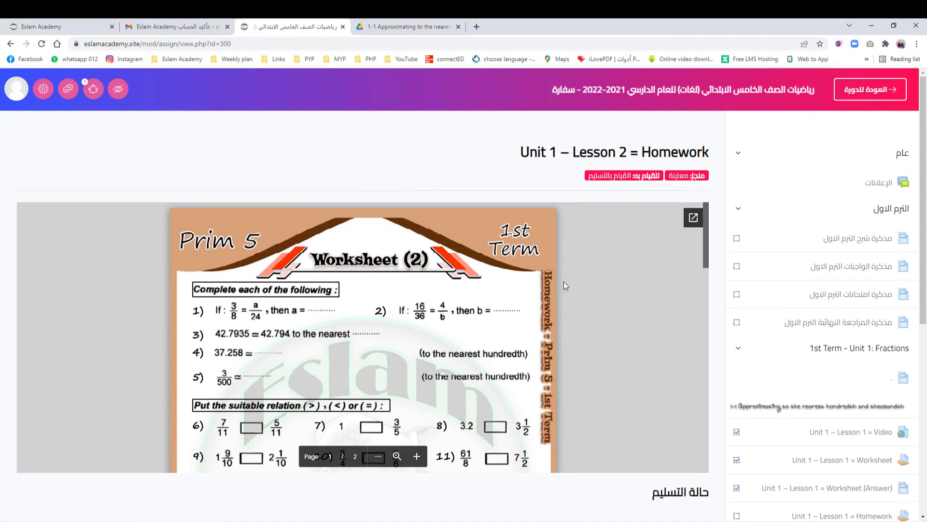
scroll(587, 315, "down", 1)
scroll(731, 381, "down", 3)
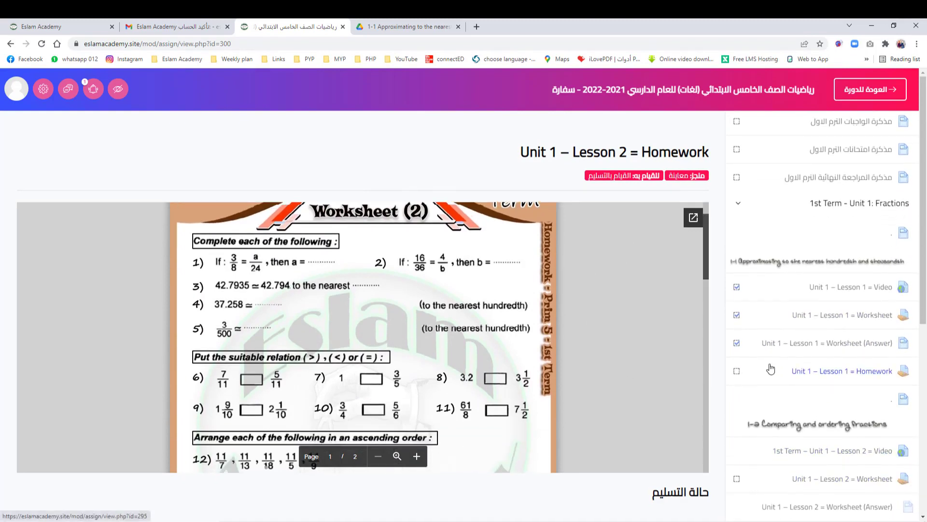
scroll(532, 435, "down", 6)
scroll(531, 502, "down", 4)
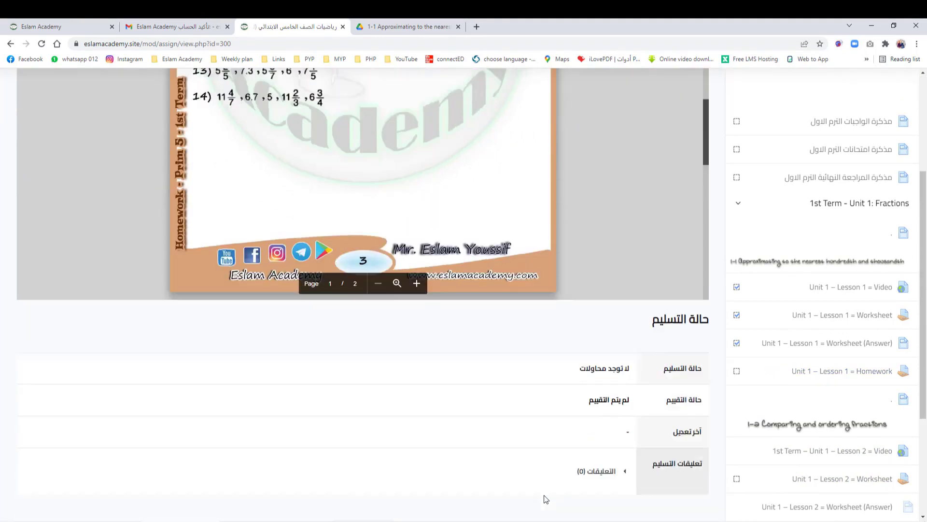
scroll(572, 444, "down", 2)
left_click(367, 408)
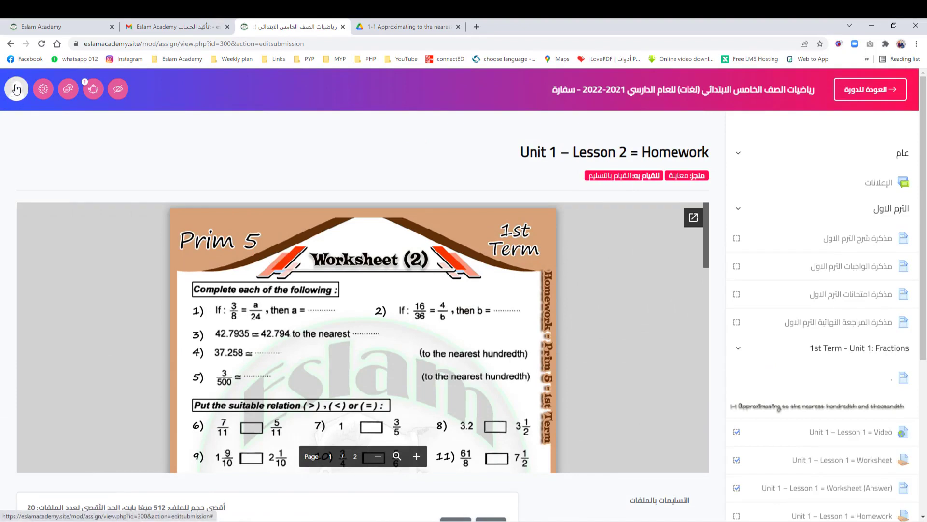
Go to the student's Profile page ('الملف الشخصي') from the avatar menu
left_click(16, 90)
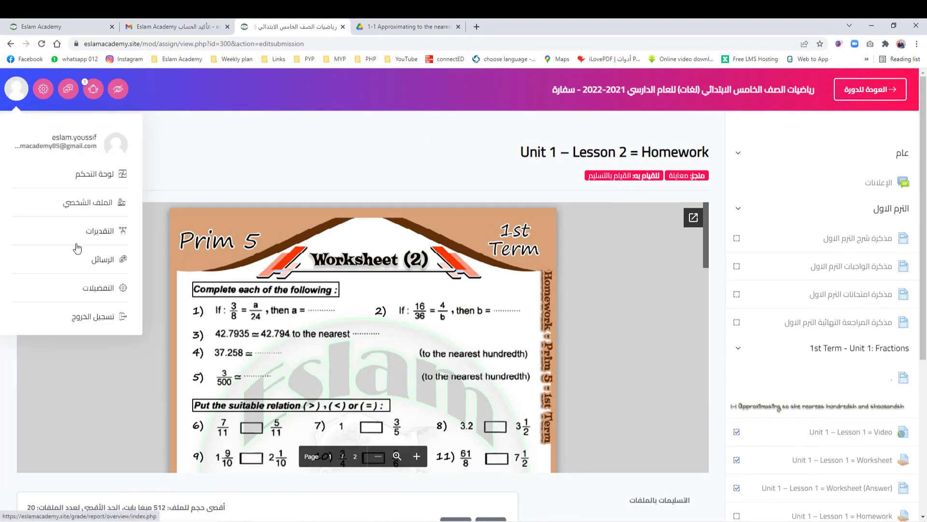
left_click(96, 203)
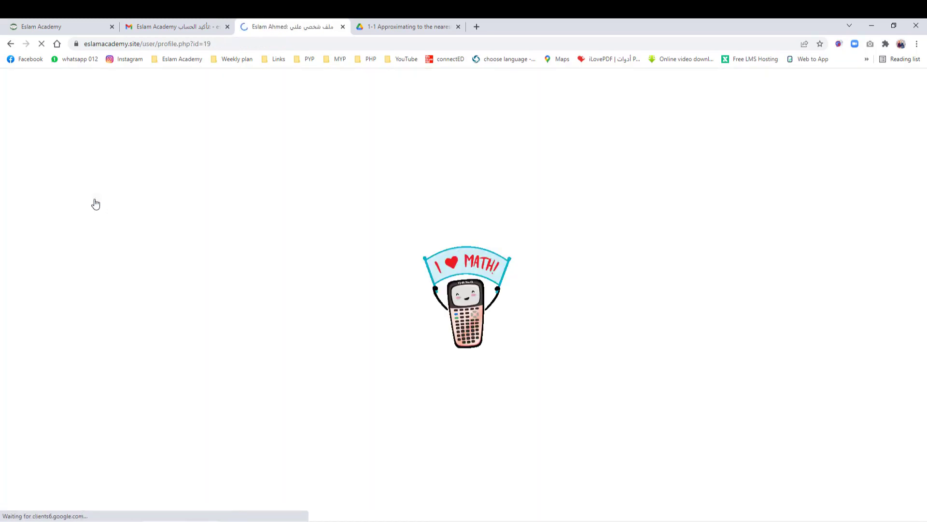
Open 'تحرير الملف الشخصي' (Edit profile) and scroll down toward the User picture section
scroll(722, 341, "down", 4)
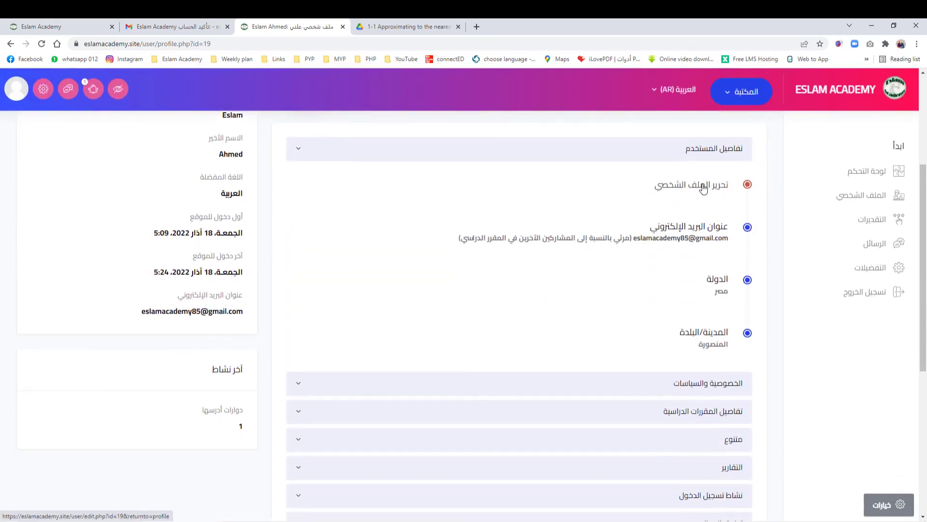
left_click(687, 188)
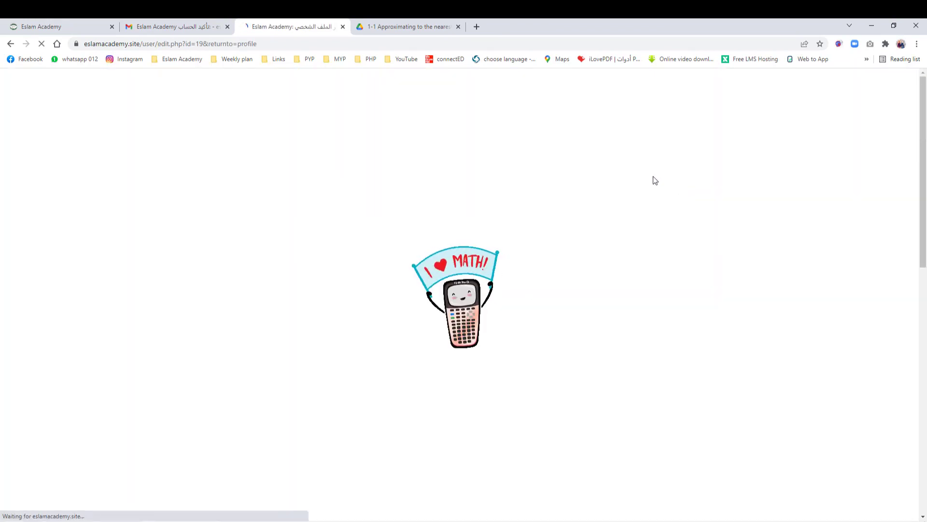
scroll(558, 159, "down", 2)
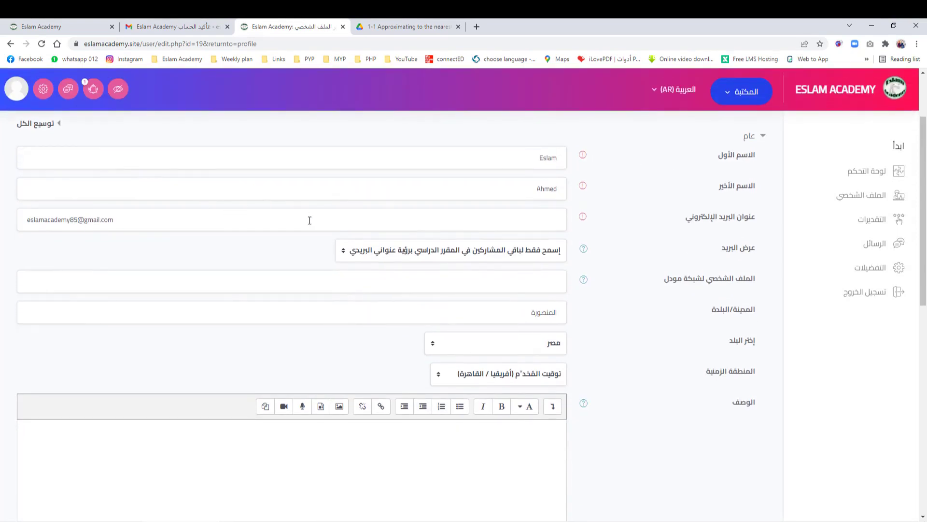
scroll(615, 278, "down", 10)
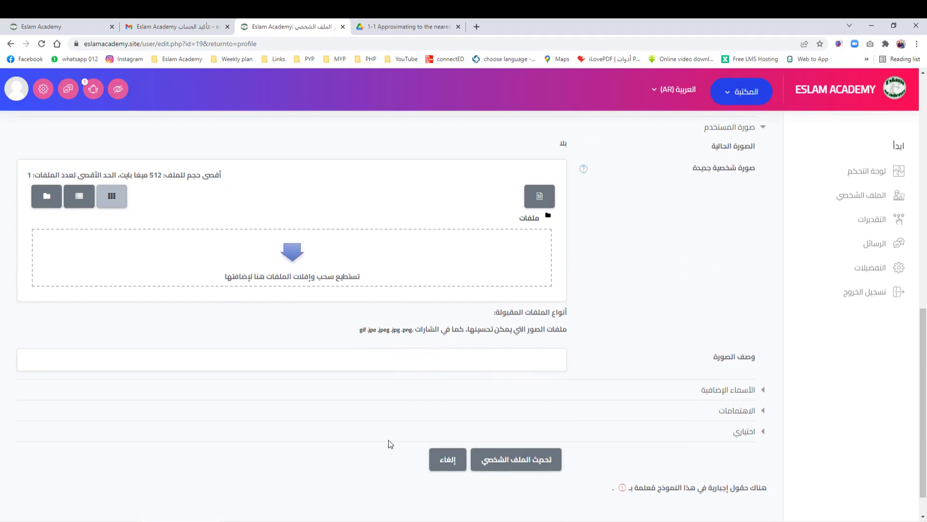
Add logo 2019 3 png 512.png as the user picture and click Update profile
key("alt+Tab")
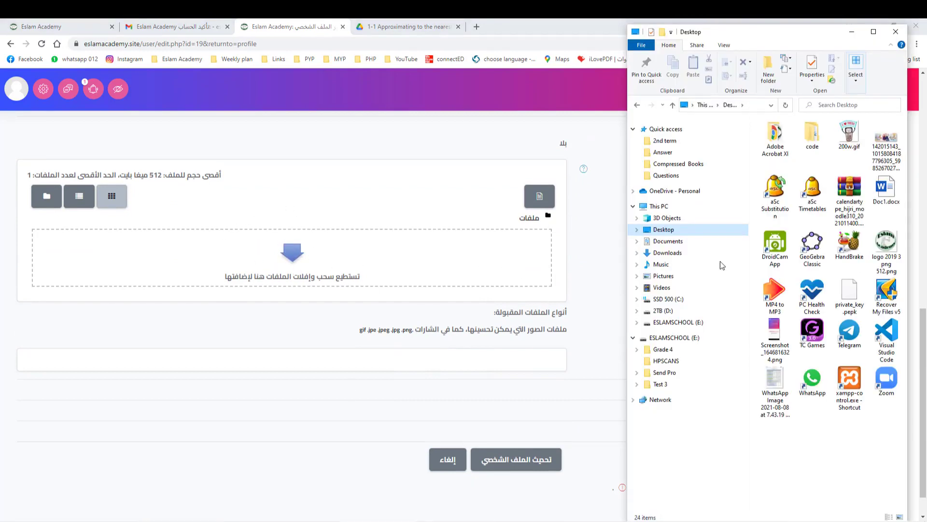
left_click_drag(887, 247, 383, 264)
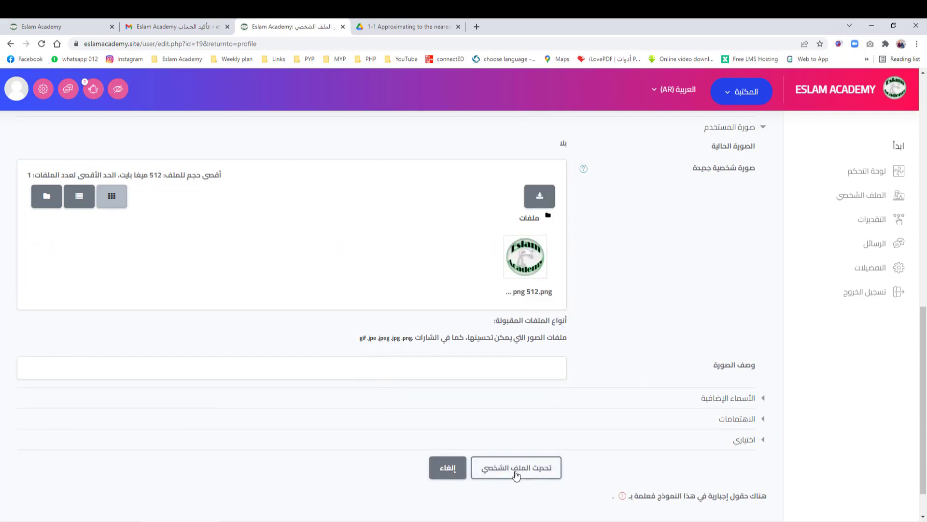
left_click(516, 475)
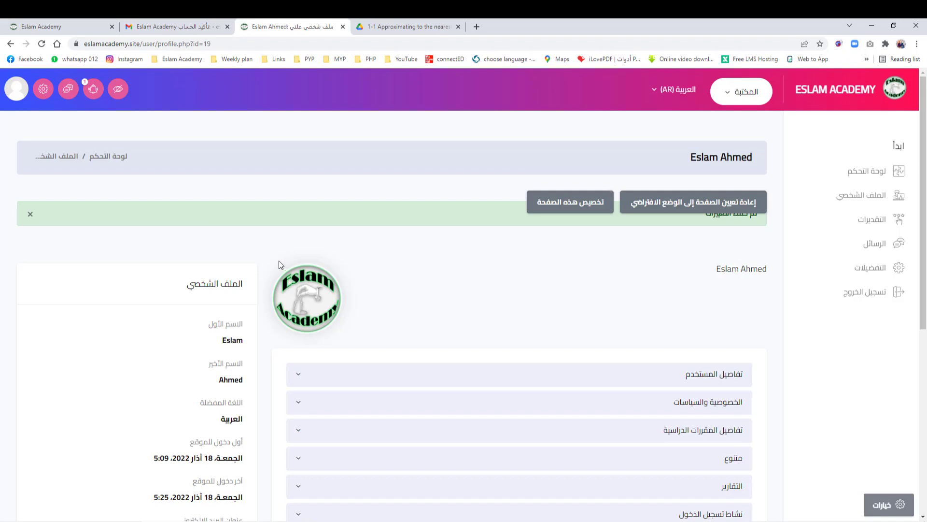
Review the full notifications page and grades overview, then go to the المكتبة library menu
left_click(95, 93)
left_click(145, 165)
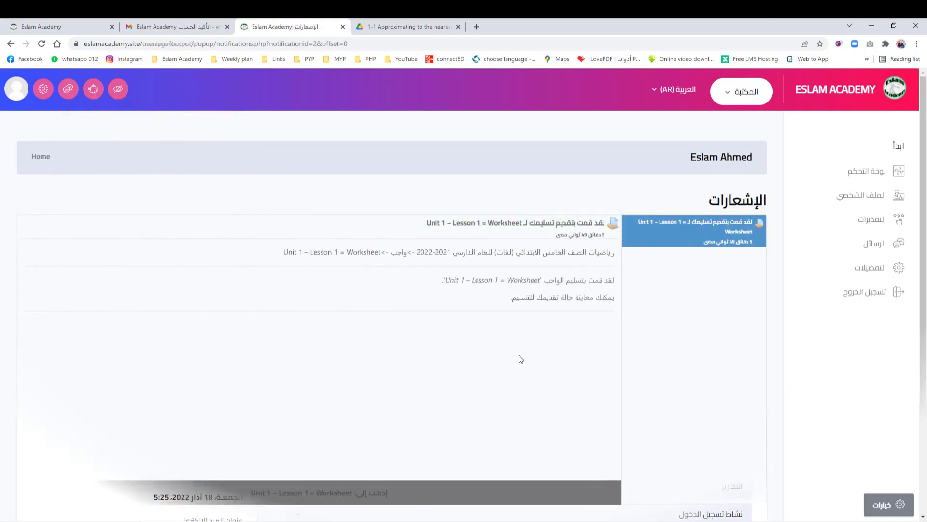
left_click(880, 225)
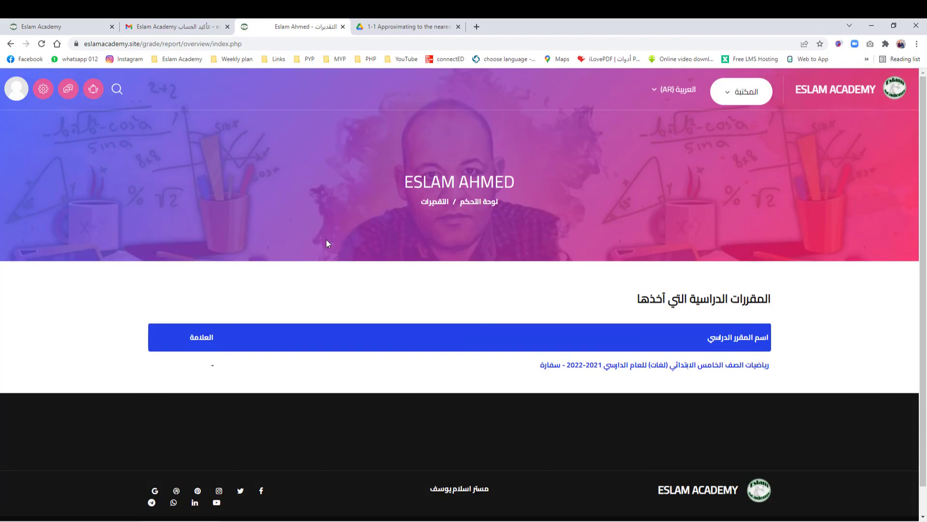
mouse_move(748, 98)
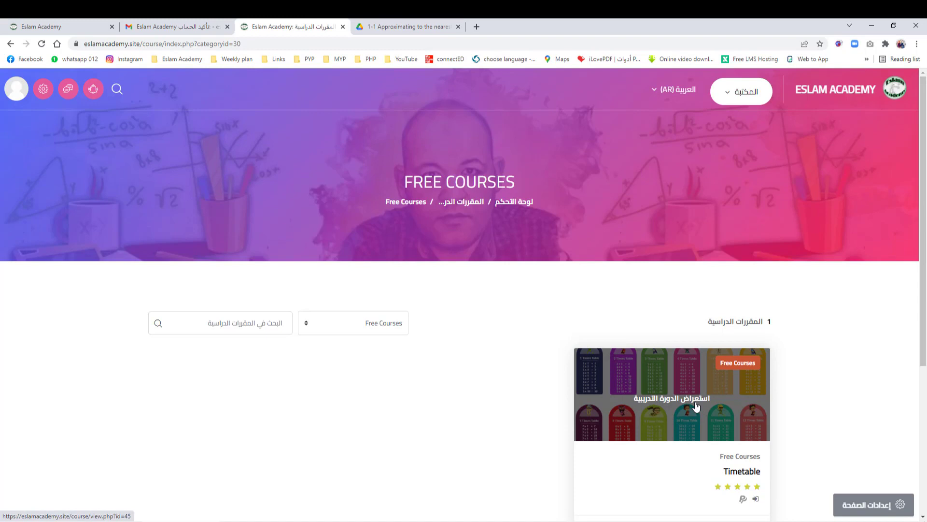
Enrol in the Timetable course and confirm it shows 0% complete on the dashboard
left_click(696, 407)
scroll(468, 372, "down", 3)
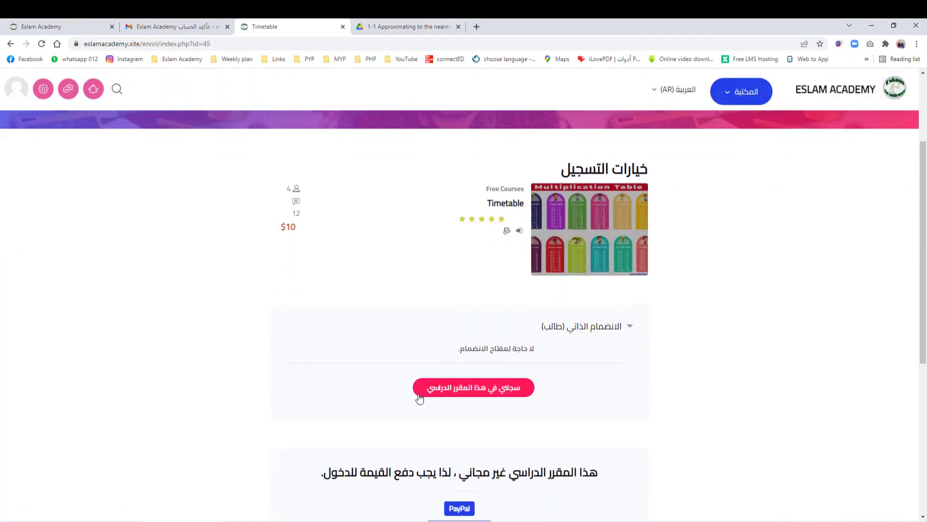
left_click(477, 394)
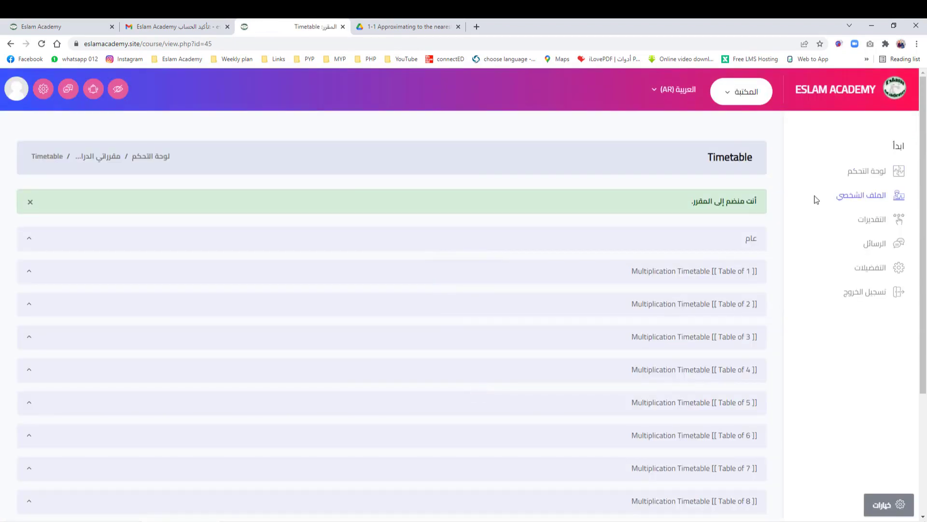
left_click(875, 172)
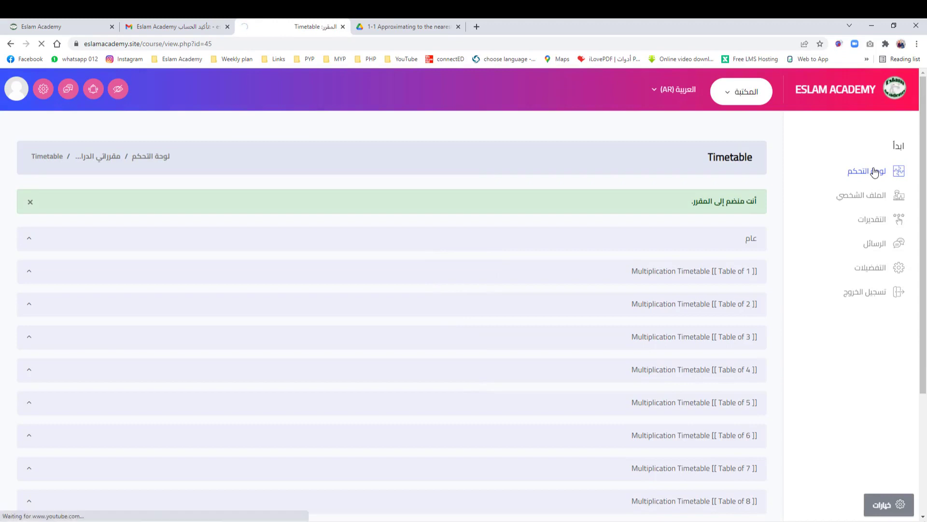
scroll(661, 400, "down", 2)
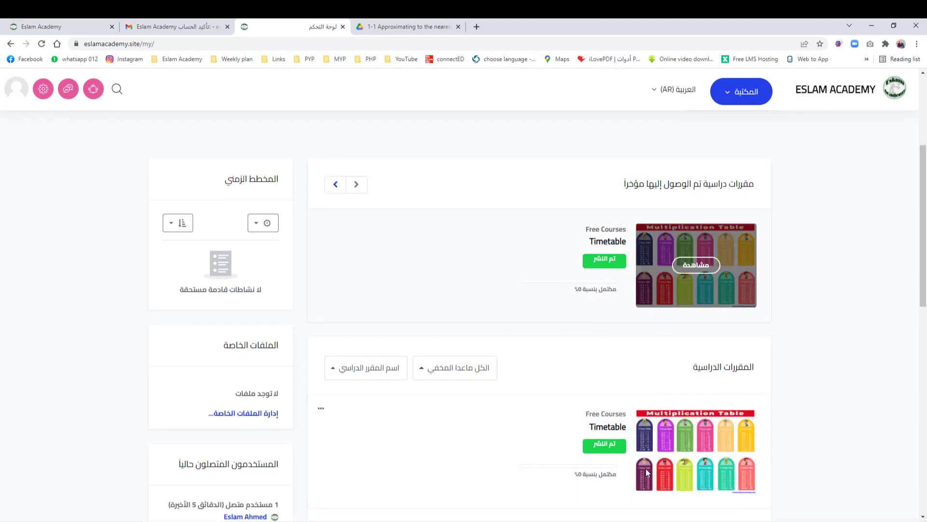
left_click_drag(612, 478, 563, 482)
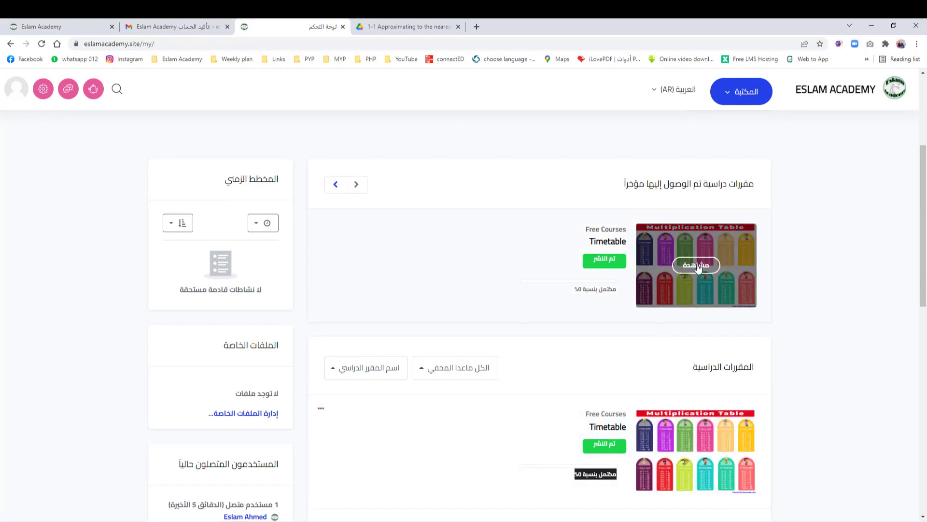
Open the Timetable course, expand the Table of 2 section and play its lesson video
left_click(698, 267)
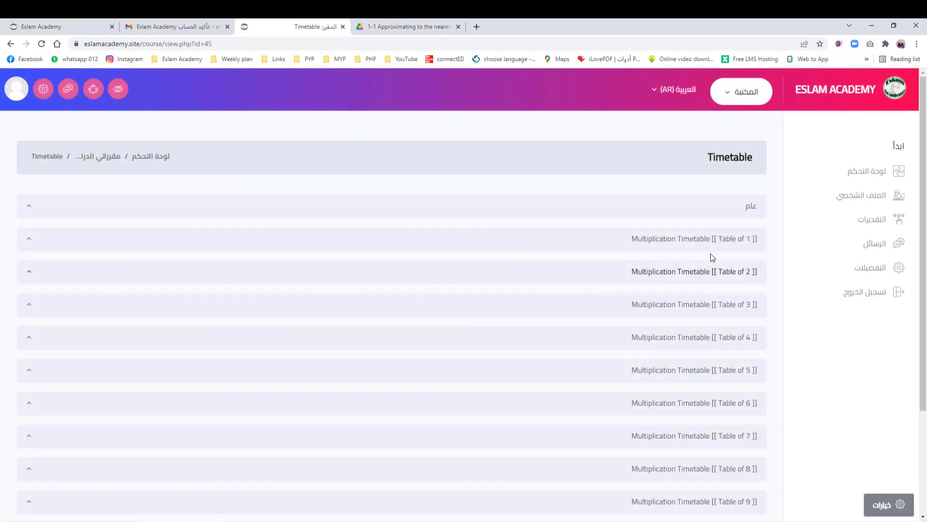
left_click(726, 271)
scroll(449, 321, "down", 1)
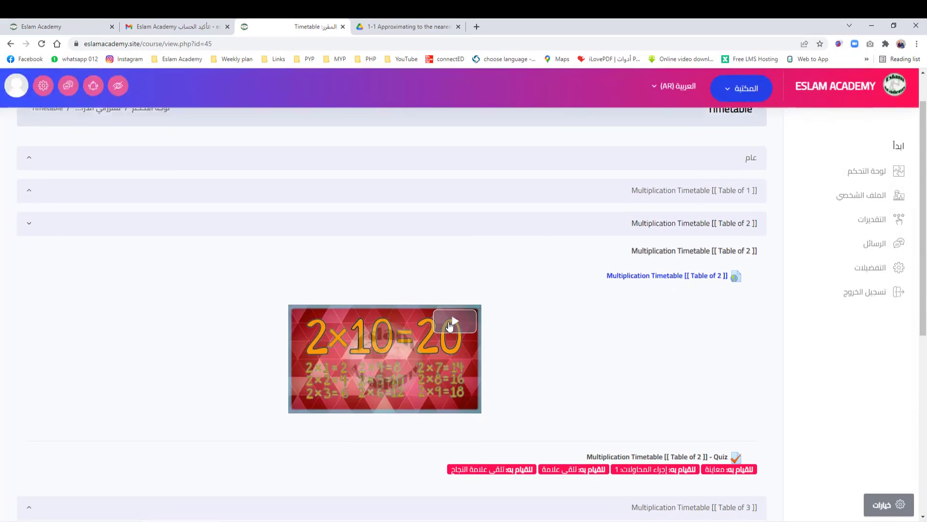
left_click(449, 325)
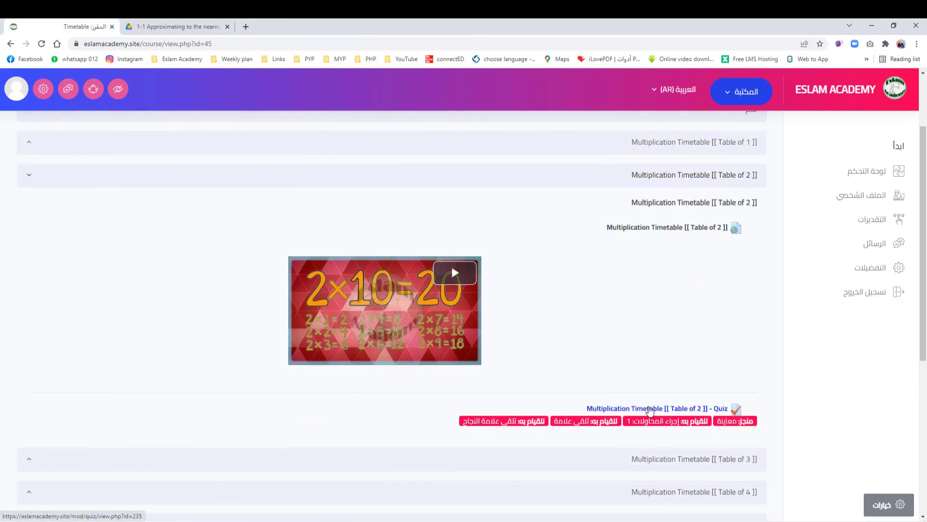
Open the Table of 2 quiz and highlight its 40-minute limit and 60.00/72.00 pass mark
left_click(650, 411)
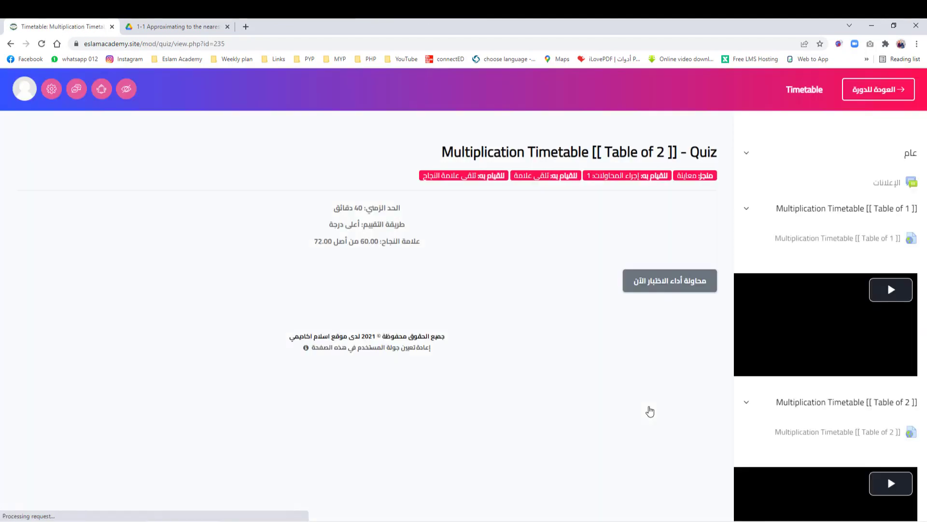
left_click_drag(412, 210, 334, 213)
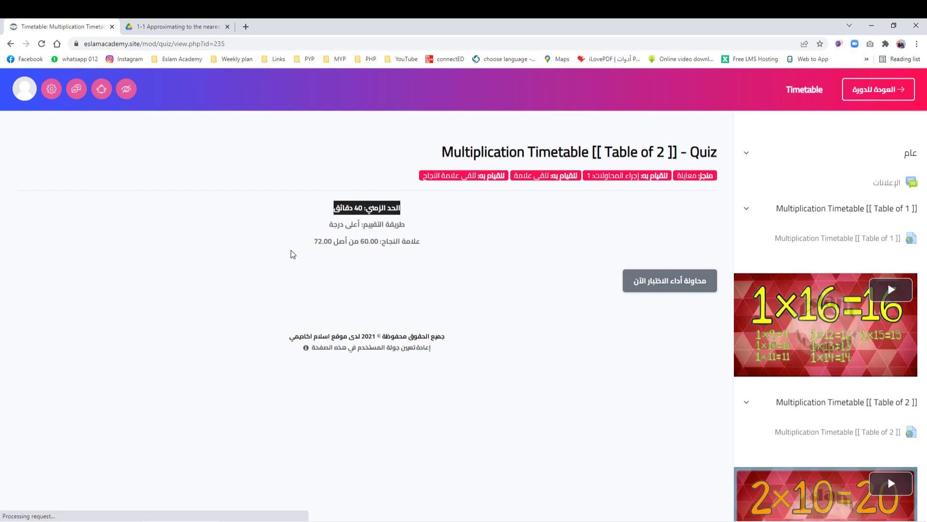
left_click_drag(424, 244, 311, 244)
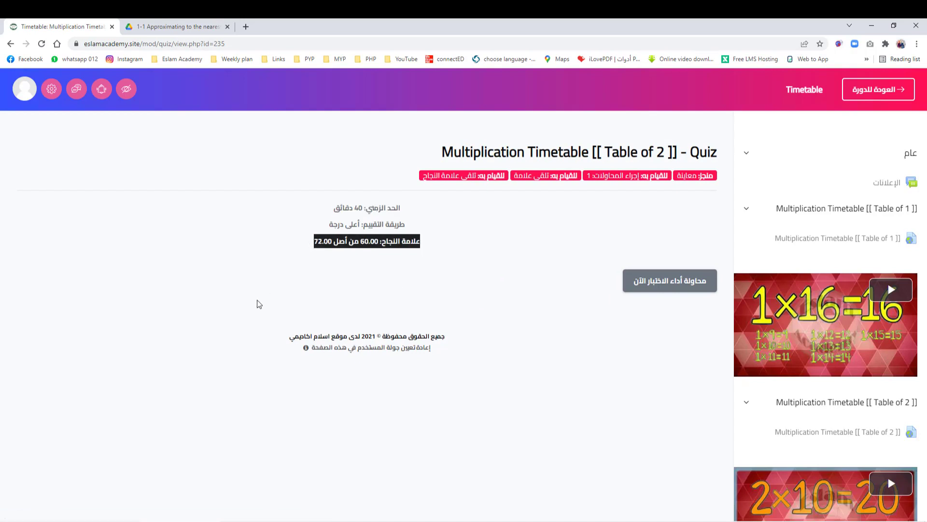
left_click(86, 239)
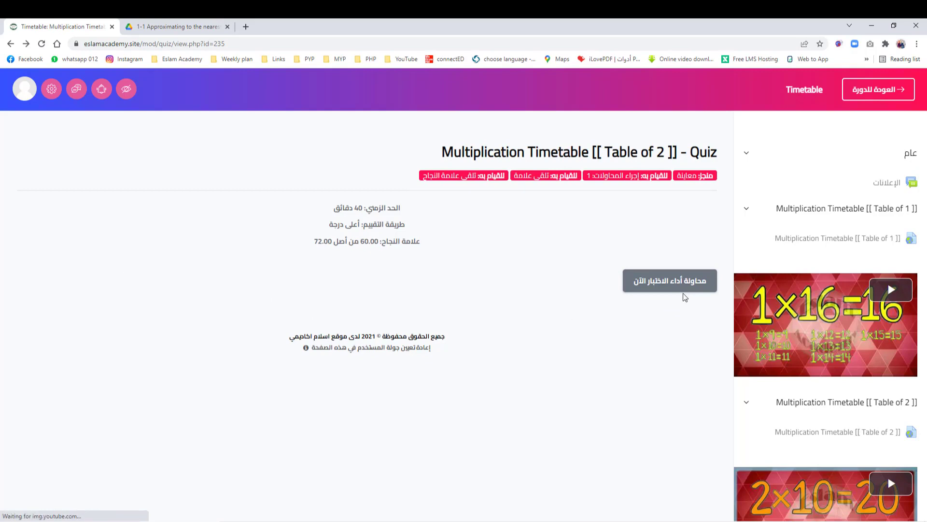
Start a timed Table of 2 attempt, advance to question 2 (2 X 5), then return to the Timetable course
left_click(691, 279)
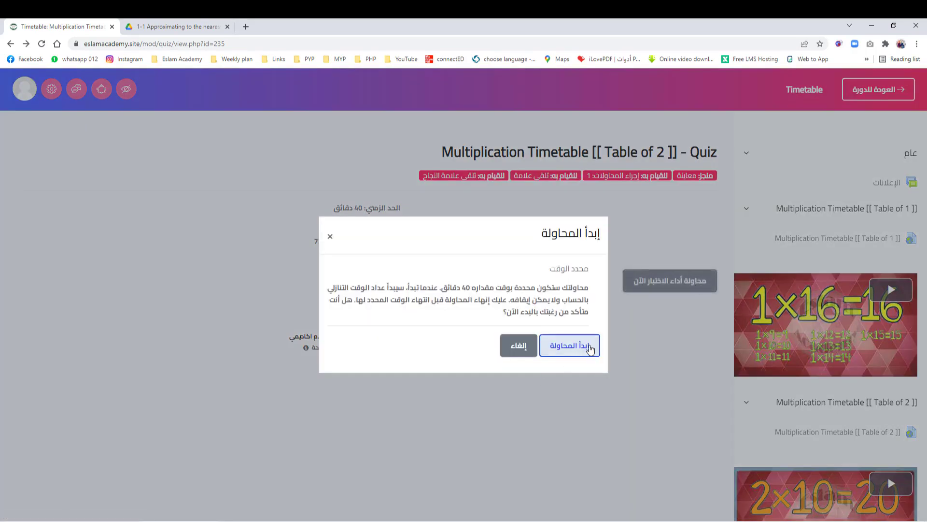
left_click(590, 347)
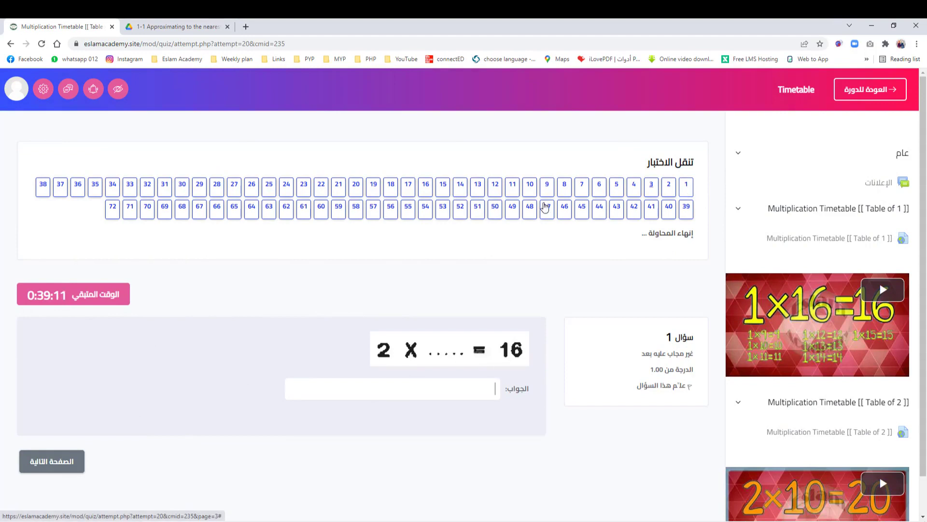
left_click(342, 380)
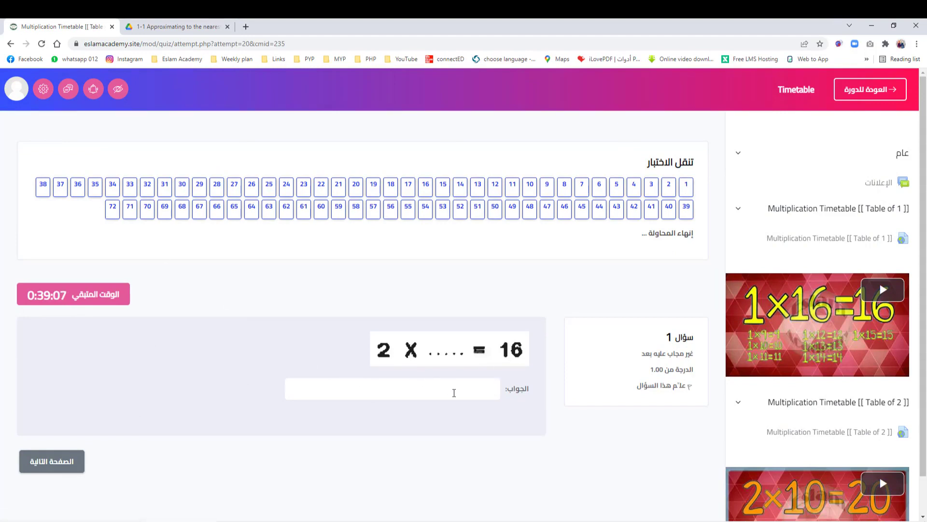
left_click(63, 461)
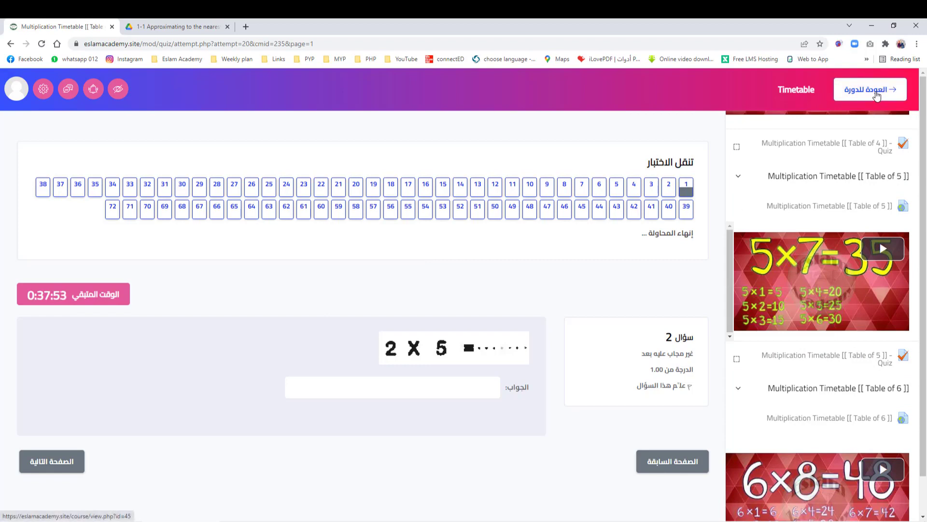
left_click(877, 92)
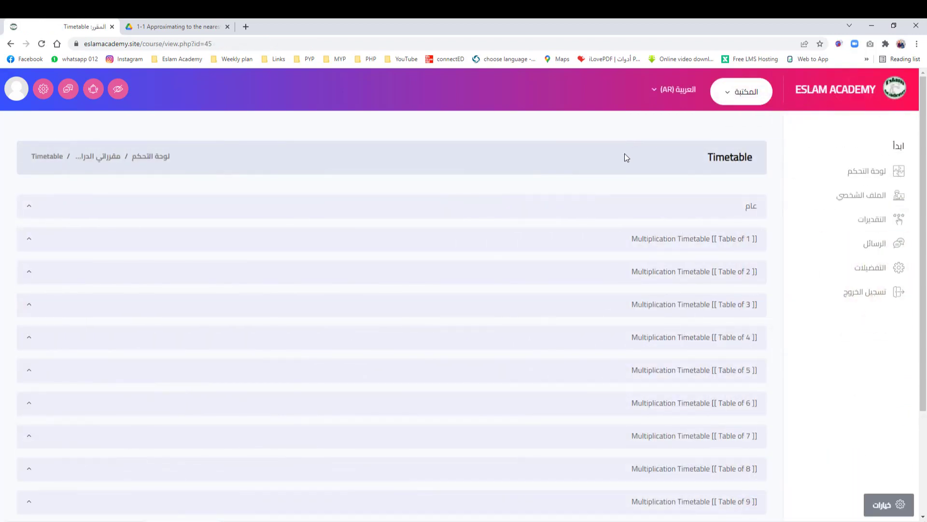
Open the American curriculum category from the المكتبة menu and scroll through its 13 courses
left_click(744, 93)
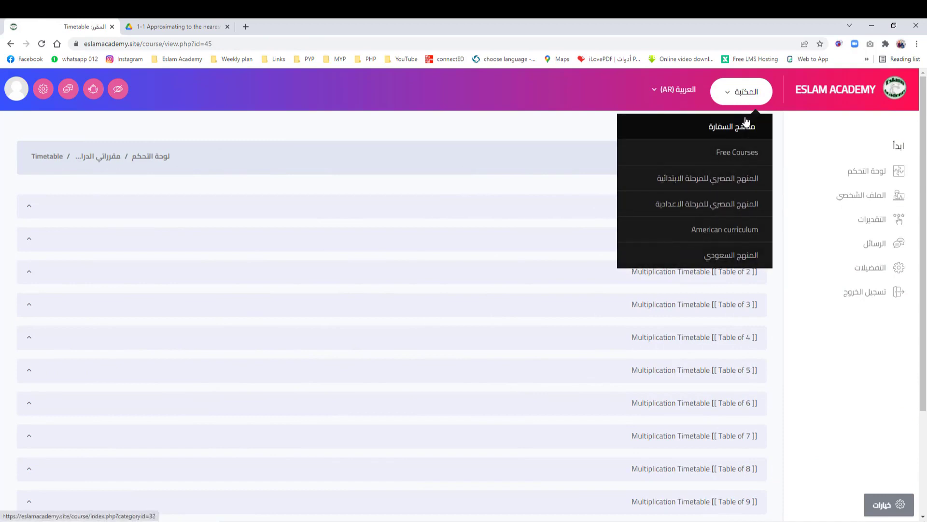
left_click(724, 234)
scroll(494, 396, "down", 8)
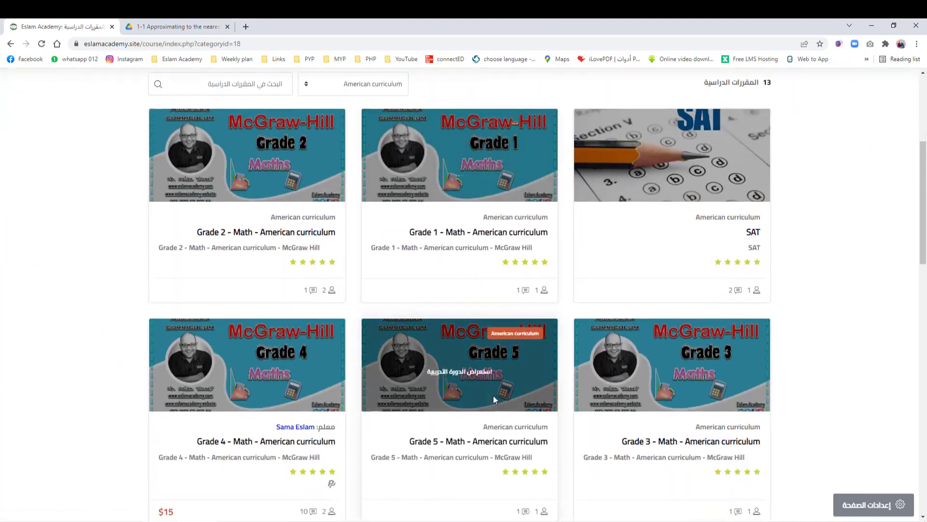
scroll(494, 399, "down", 12)
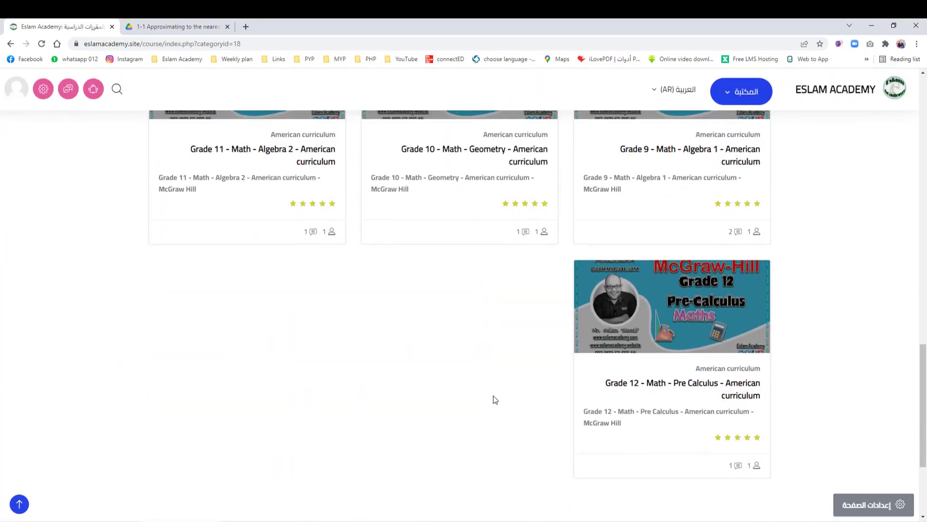
scroll(494, 399, "up", 20)
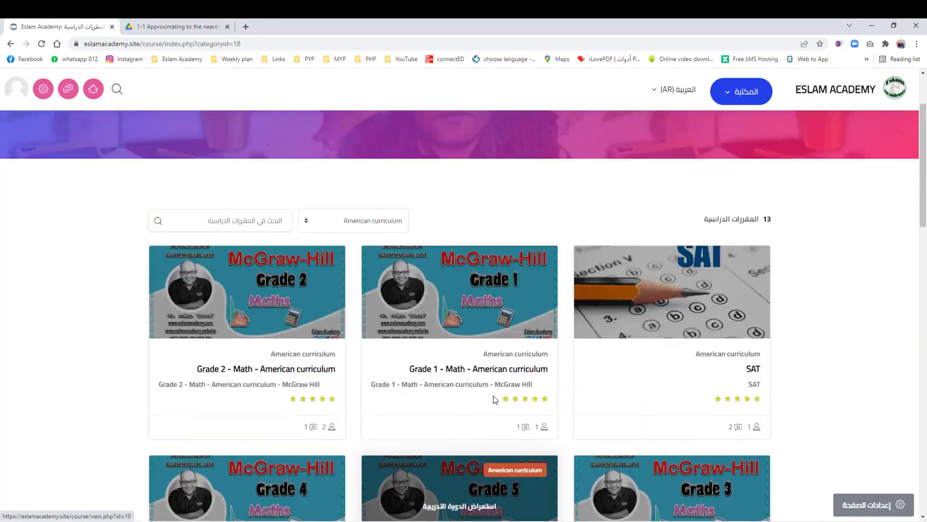